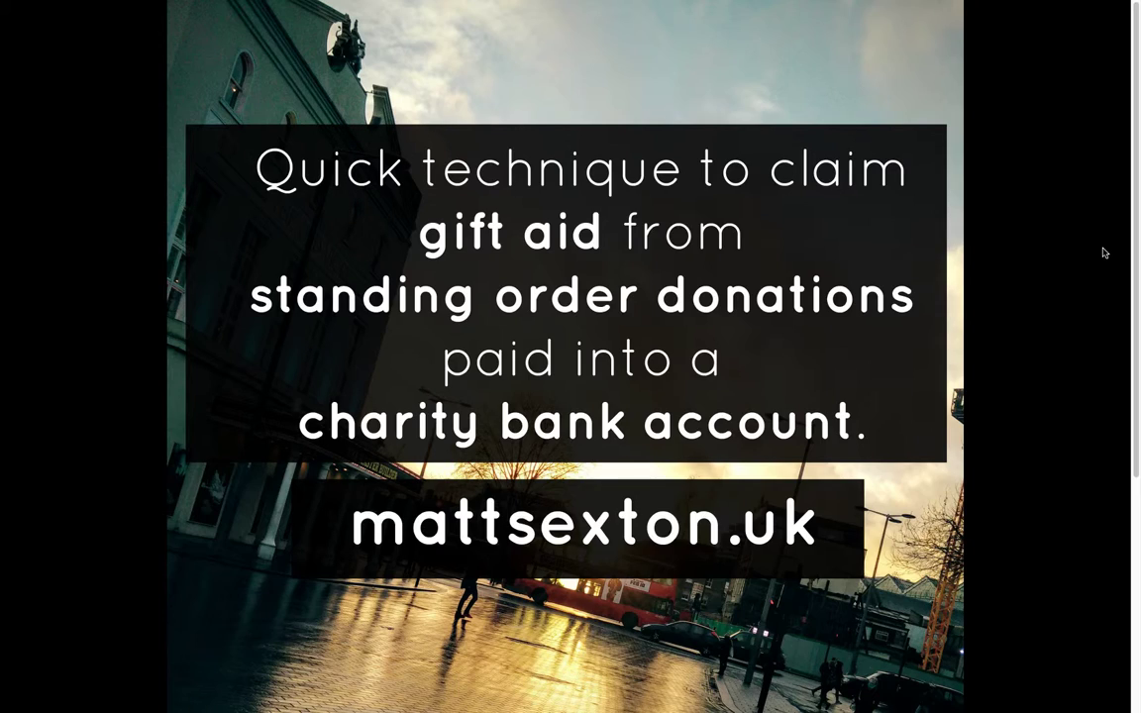
Step: Switch from the title slide to the FileMaker Pro Advanced database window
{"action": "key", "text": "super+Tab"}
{"action": "key", "text": "super+Tab"}
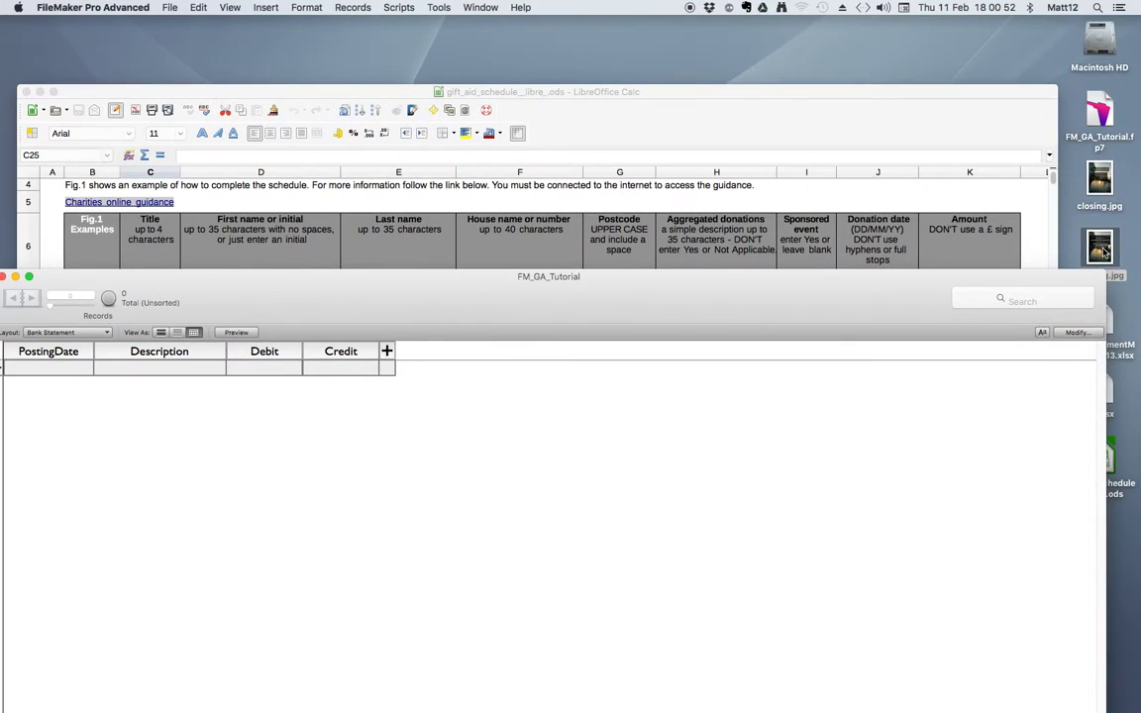
Step: Show the Contacts Table layout with its 507 contact records
{"action": "left_click_drag", "start_coordinate": [745, 304], "coordinate": [771, 81]}
{"action": "left_click", "coordinate": [126, 110]}
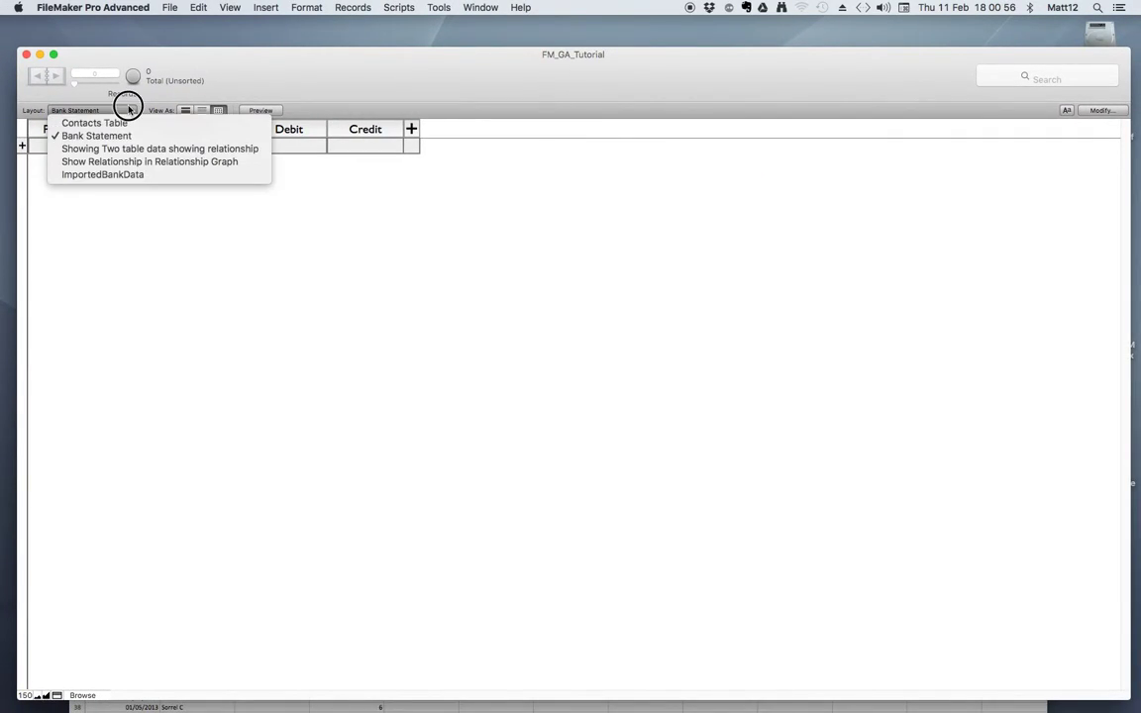
{"action": "left_click", "coordinate": [127, 123]}
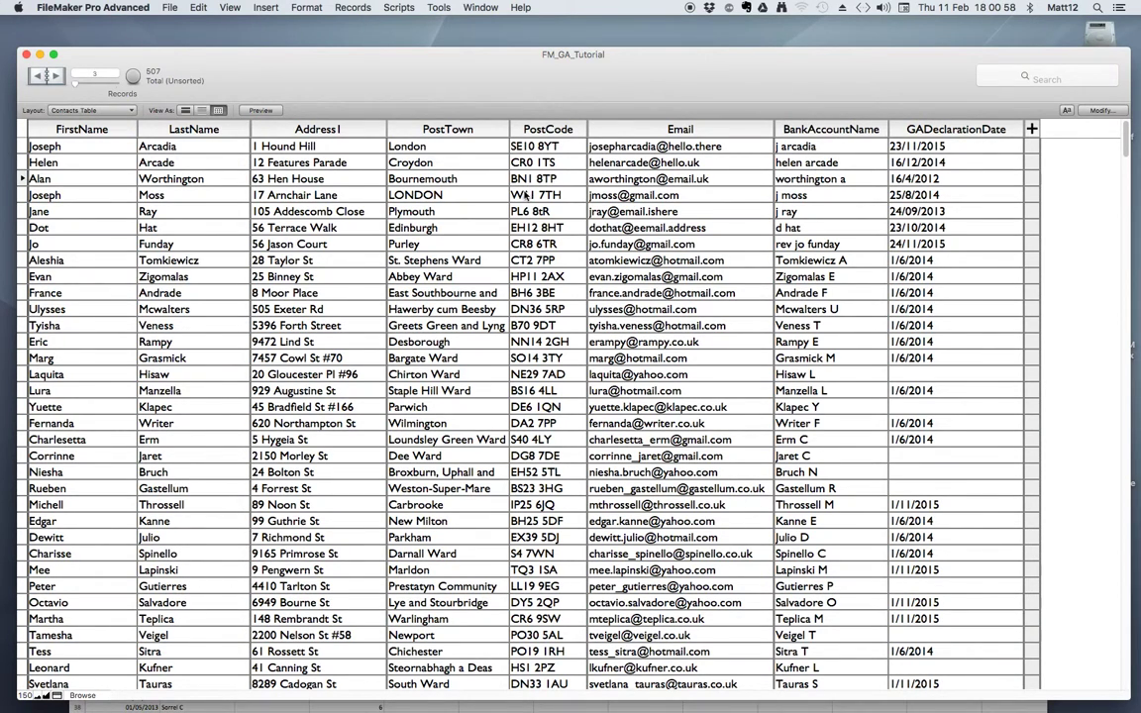
Step: Look over the BankStatementMayJune2013 workbook in Excel, then return to FileMaker
{"action": "key", "text": "super+Tab"}
{"action": "key", "text": "super+Tab"}
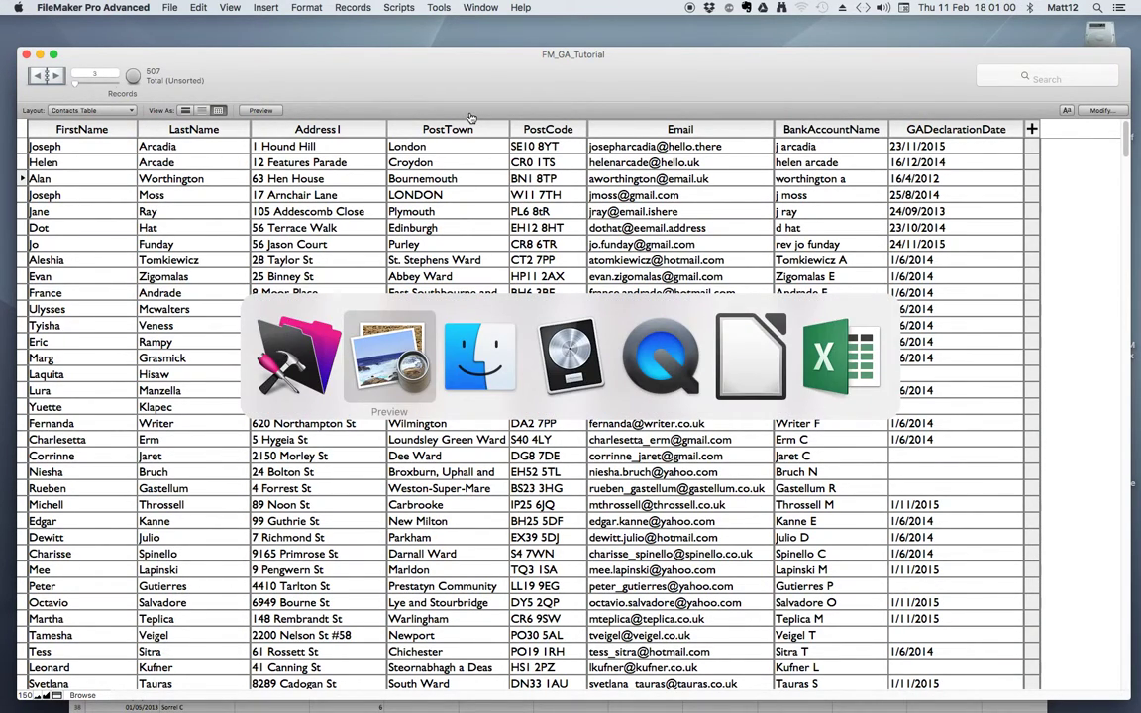
{"action": "key", "text": "super+Tab"}
{"action": "key", "text": "super+Tab"}
{"action": "key", "text": "super+Tab"}
{"action": "key", "text": "super+Tab"}
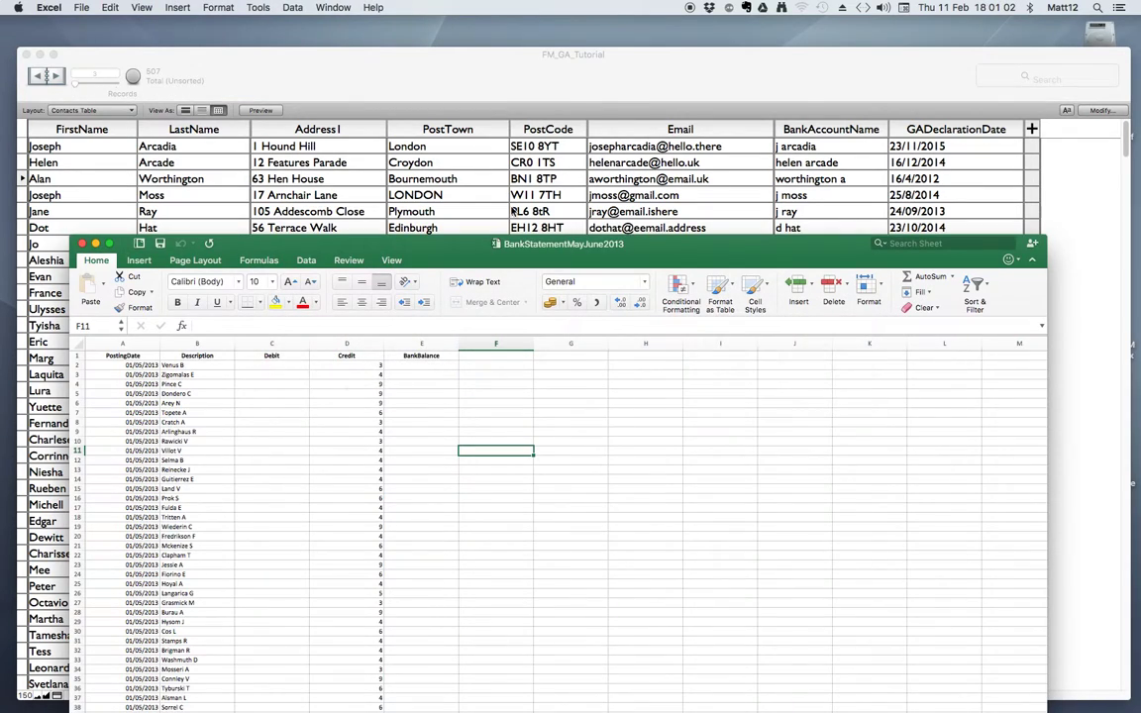
{"action": "left_click_drag", "start_coordinate": [465, 251], "coordinate": [462, 53]}
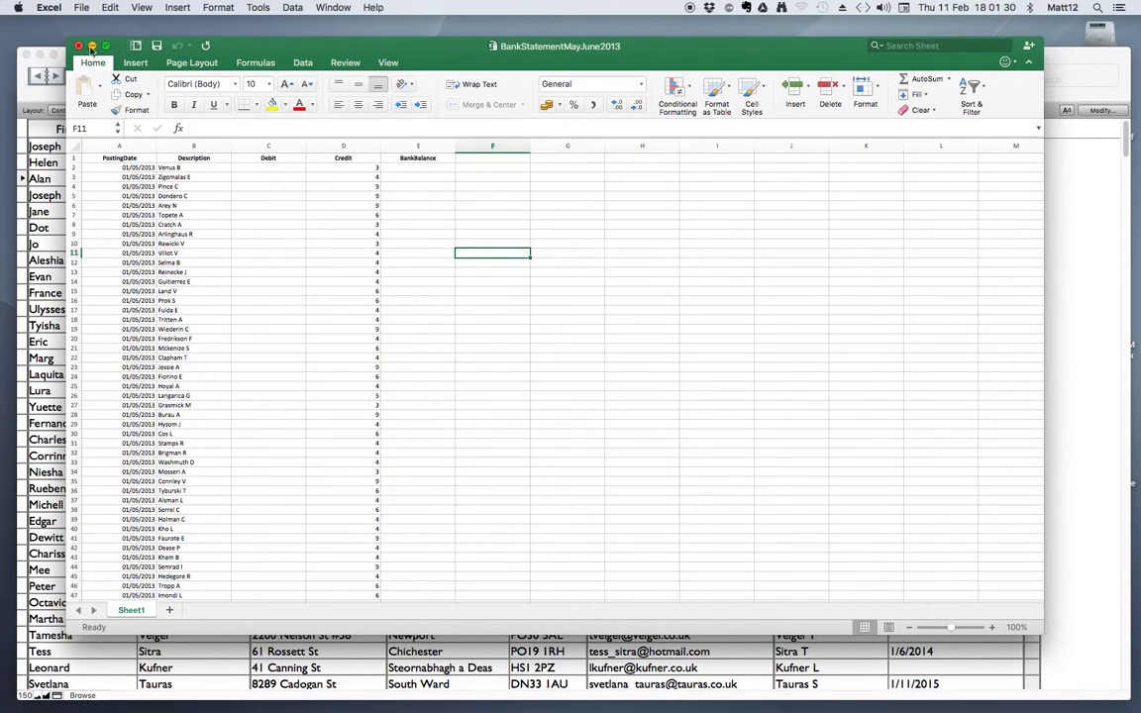
{"action": "left_click", "coordinate": [24, 96]}
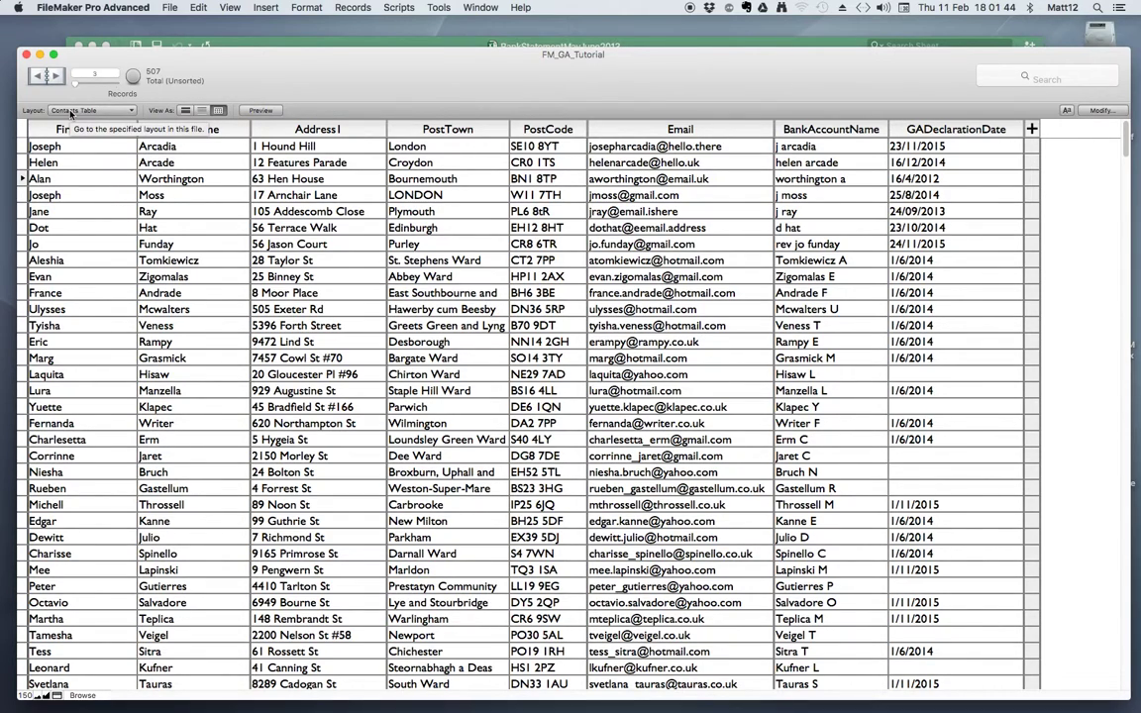
Step: Switch to the 'Showing Two table data showing relationship' layout
{"action": "left_click", "coordinate": [70, 112]}
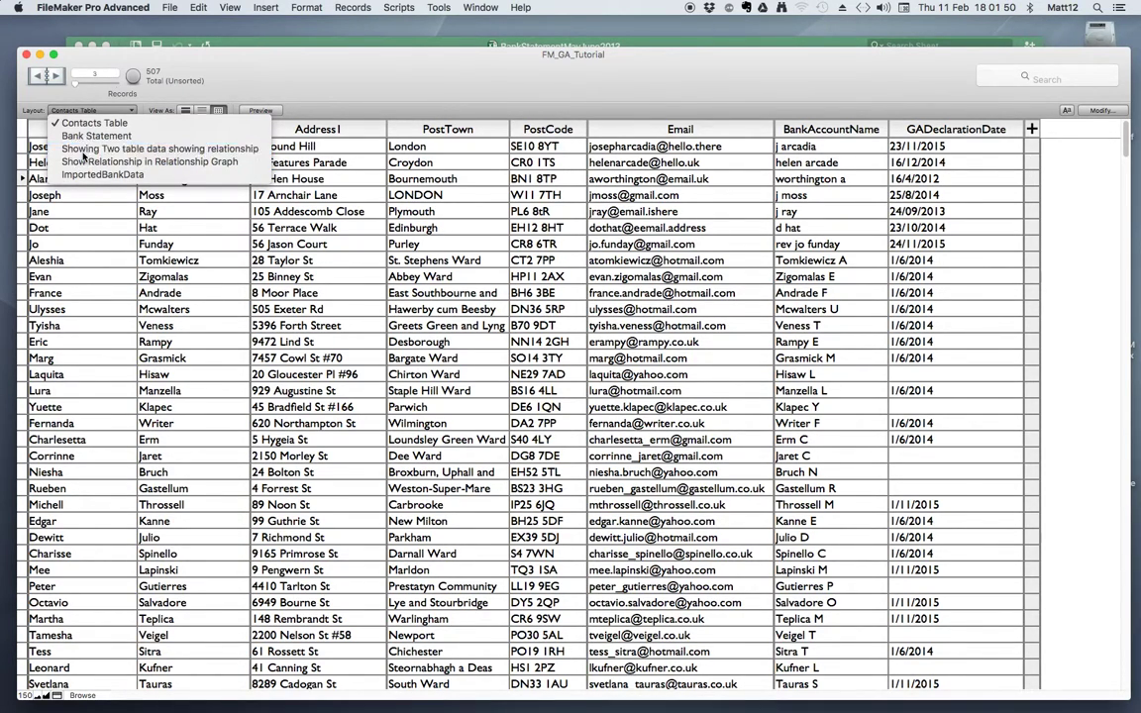
{"action": "left_click", "coordinate": [82, 151]}
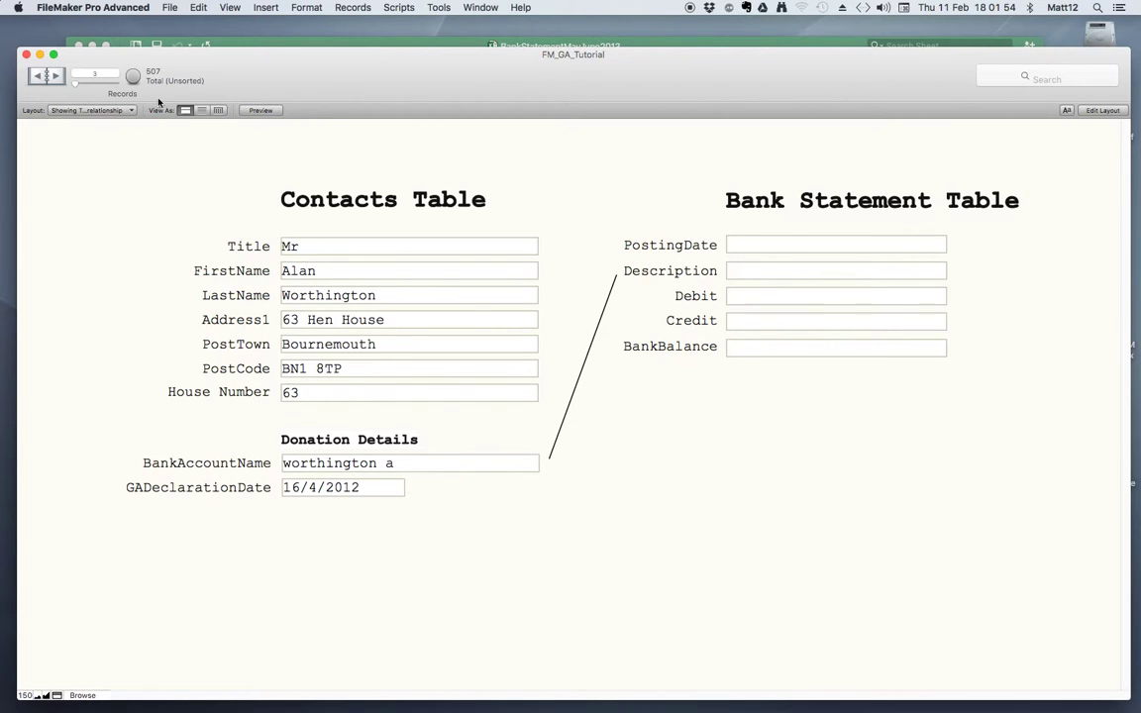
{"action": "mouse_move", "coordinate": [248, 66]}
{"action": "left_mouse_down"}
{"action": "mouse_move", "coordinate": [234, 47]}
{"action": "mouse_move", "coordinate": [244, 46]}
{"action": "left_mouse_up"}
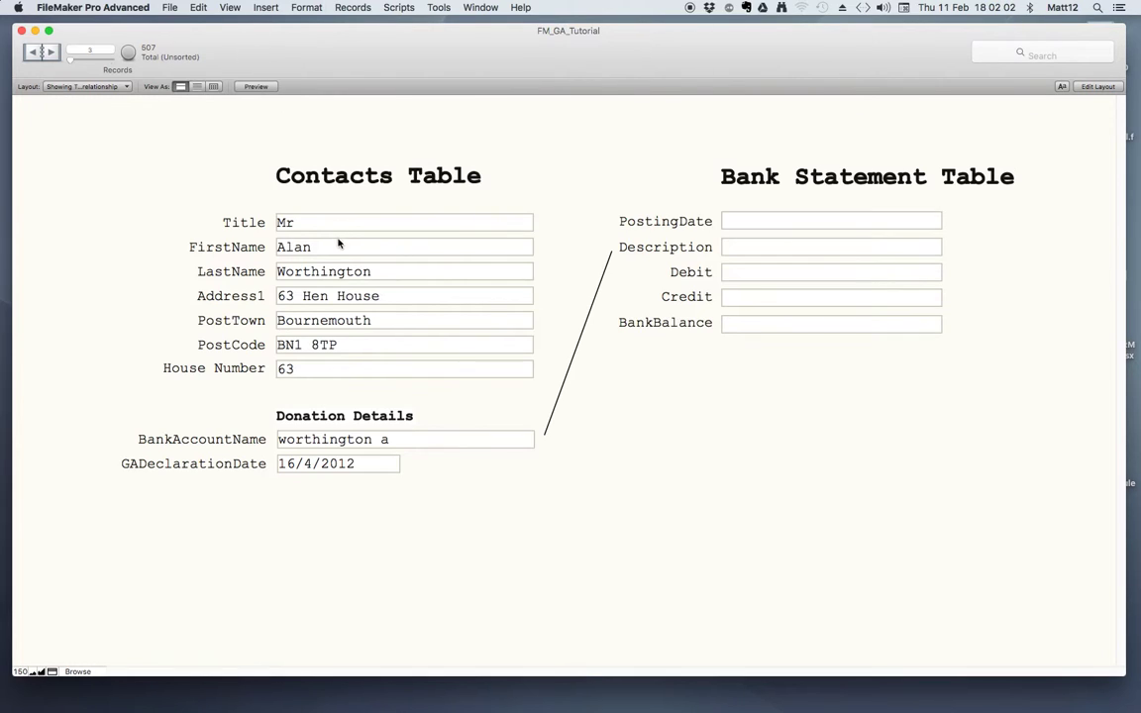
Step: Change the contact's house number to 79 in both Address1 and House Number
{"action": "left_click", "coordinate": [294, 296]}
{"action": "double_click", "coordinate": [279, 296]}
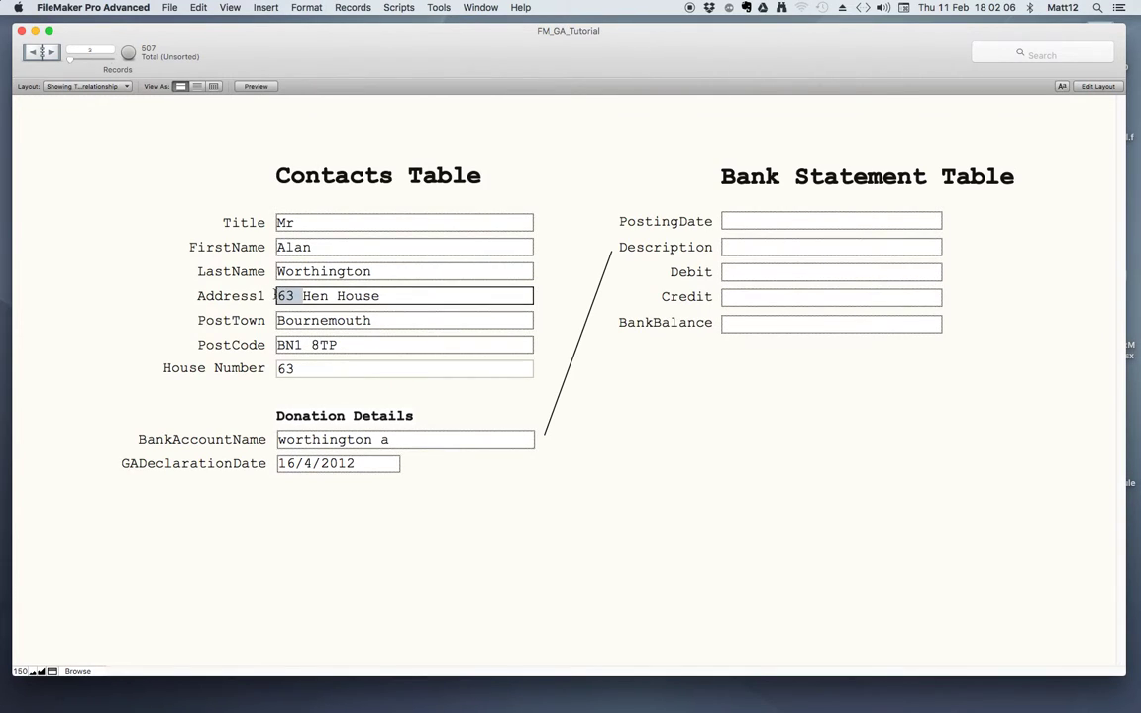
{"action": "key", "text": "BackSpace"}
{"action": "type", "text": "79"}
{"action": "left_click", "coordinate": [321, 370]}
{"action": "key", "text": "BackSpace"}
{"action": "key", "text": "BackSpace"}
{"action": "type", "text": "79"}
Step: Change the house number to 105 in Address1 and House Number, then commit the record
{"action": "left_click", "coordinate": [287, 295]}
{"action": "left_click", "coordinate": [280, 296]}
{"action": "type", "text": "105"}
{"action": "double_click", "coordinate": [306, 370]}
{"action": "type", "text": "105"}
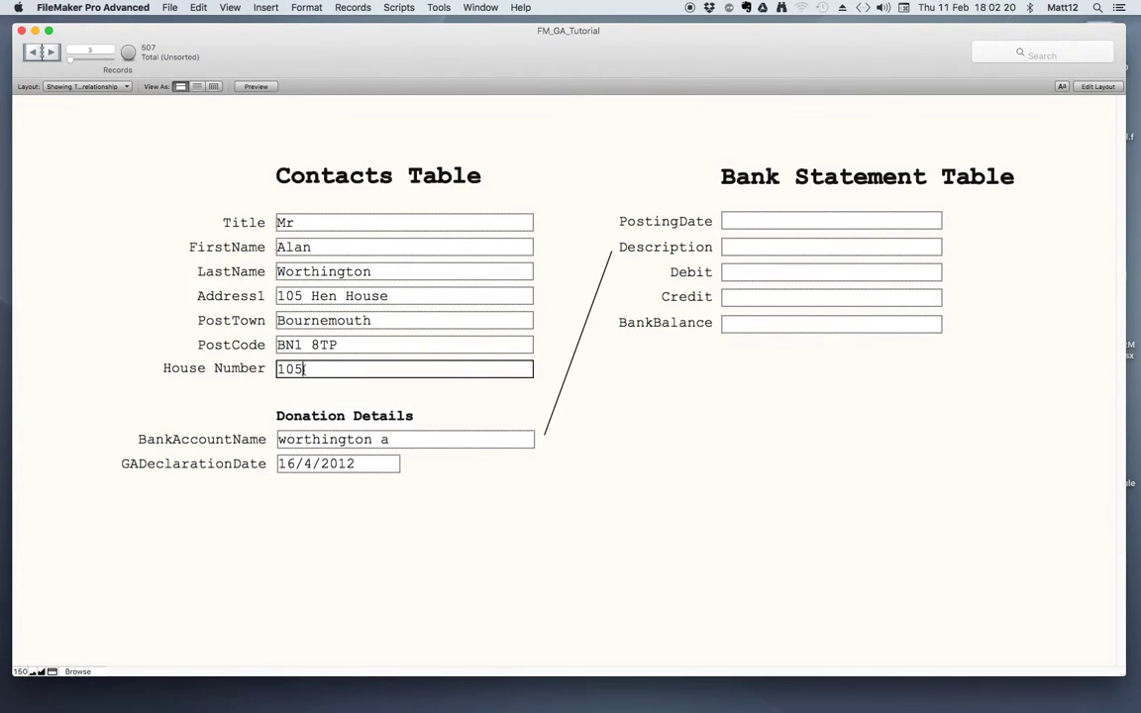
{"action": "left_click", "coordinate": [287, 465]}
{"action": "left_click", "coordinate": [318, 505]}
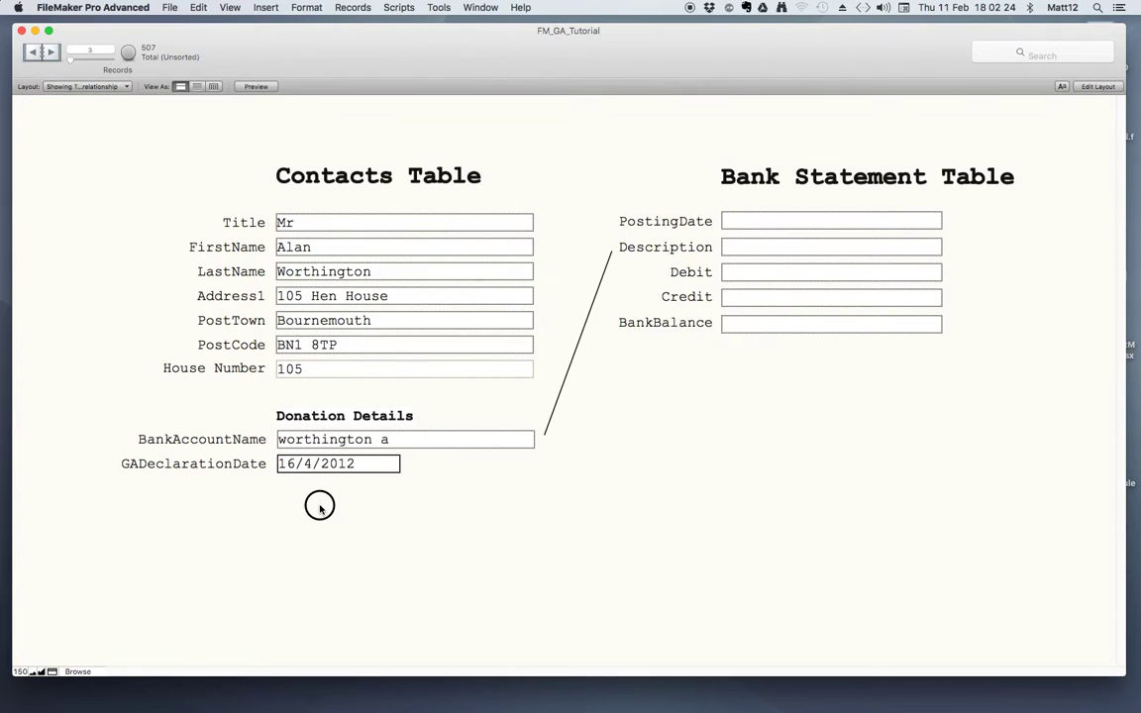
{"action": "left_click", "coordinate": [314, 464]}
Step: Point out the link between the BankAccountName field and the Bank Statement Description field
{"action": "left_click", "coordinate": [393, 441]}
{"action": "left_click", "coordinate": [740, 246]}
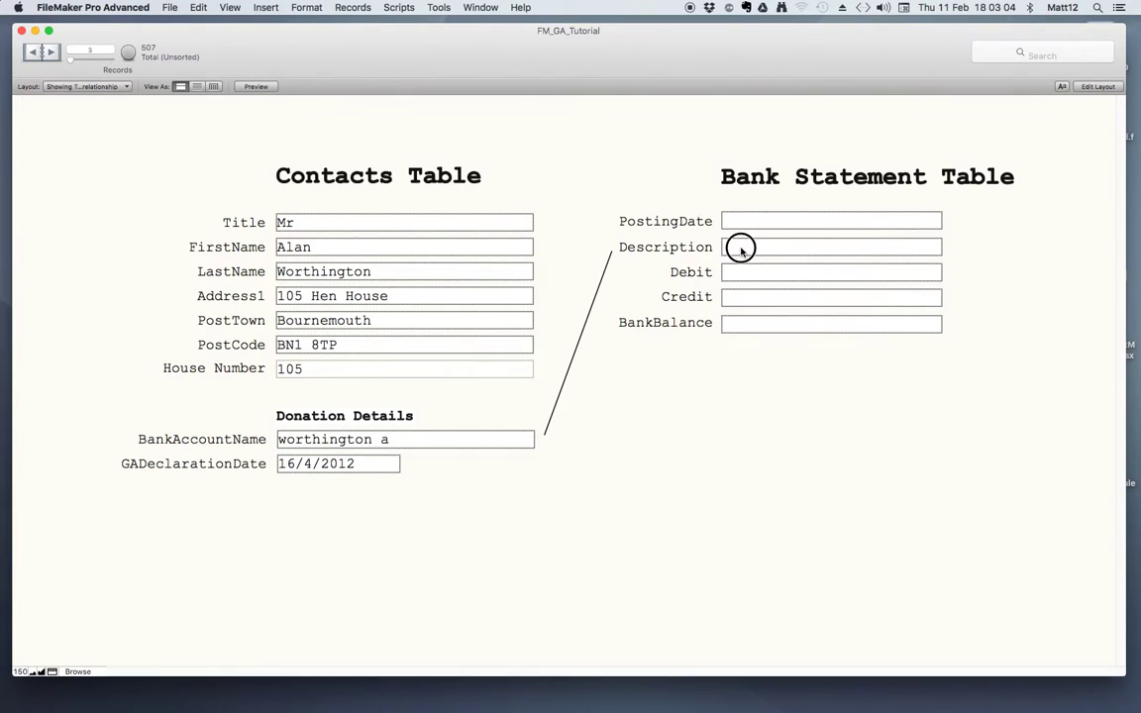
{"action": "left_click", "coordinate": [509, 442]}
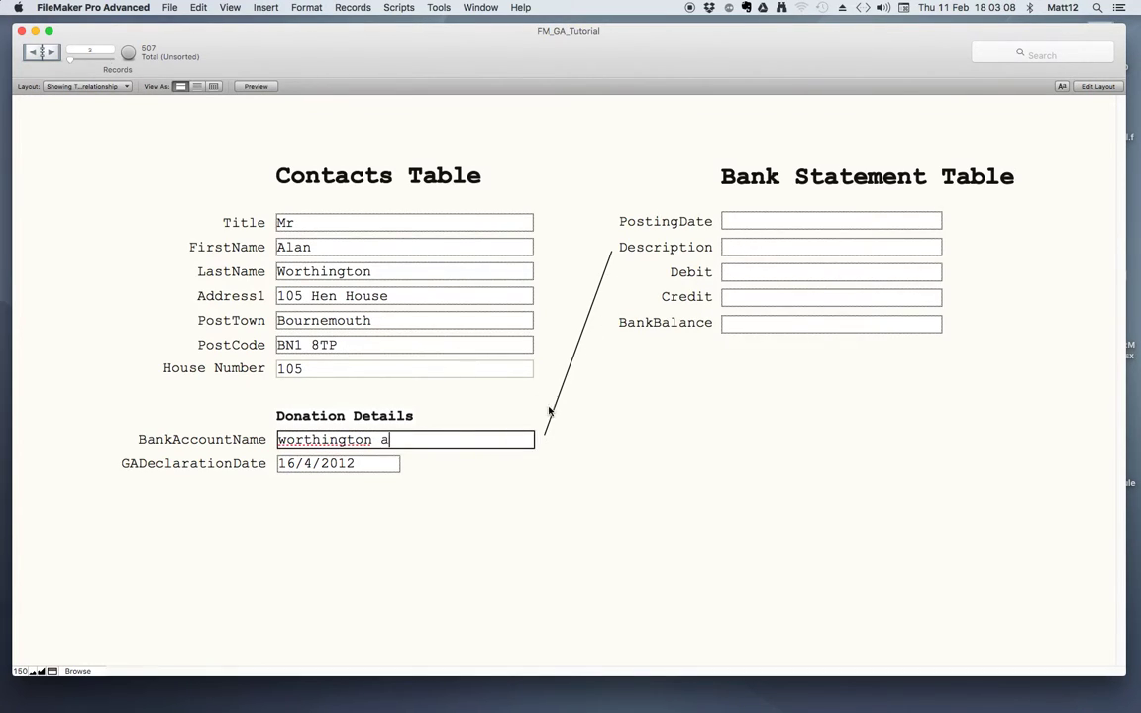
Step: View the relationship graph layout, then Contacts Table, ending on the empty Bank Statement layout
{"action": "left_click", "coordinate": [118, 86]}
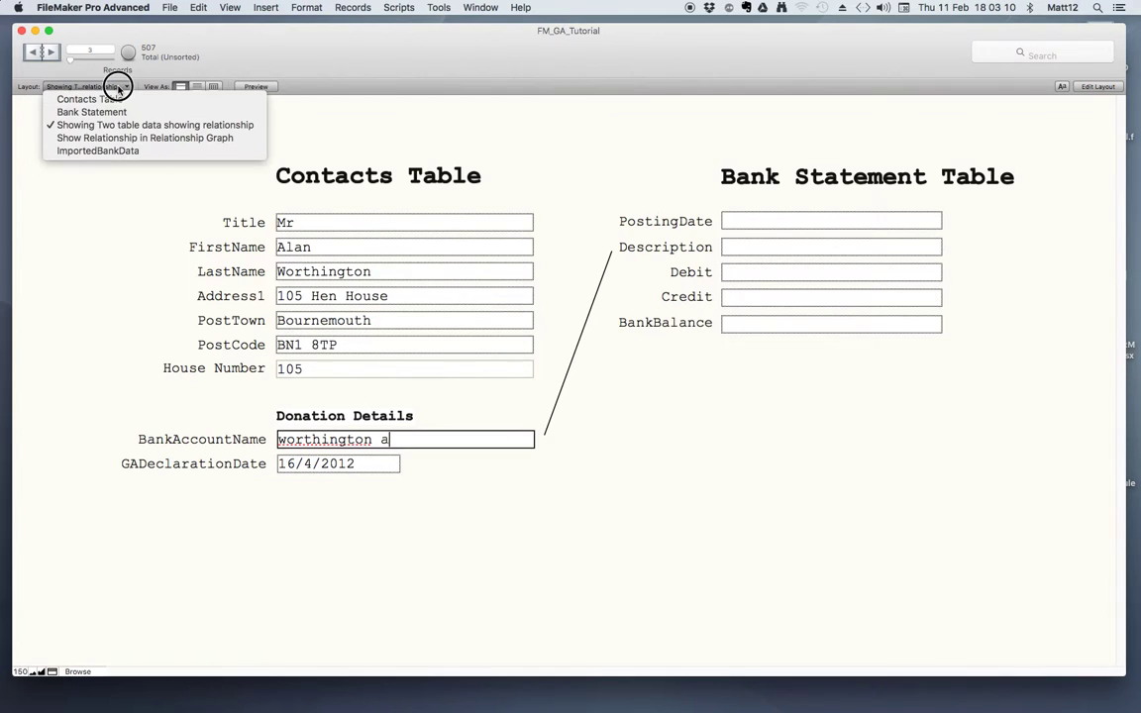
{"action": "left_click", "coordinate": [117, 137]}
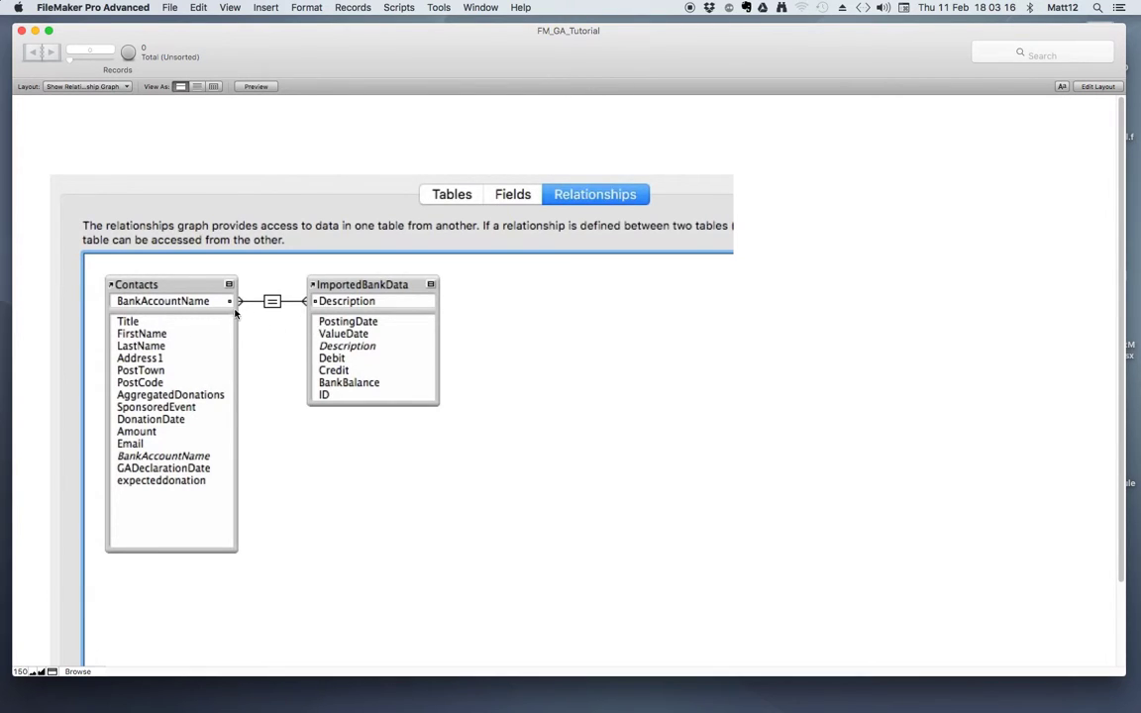
{"action": "left_click", "coordinate": [125, 87]}
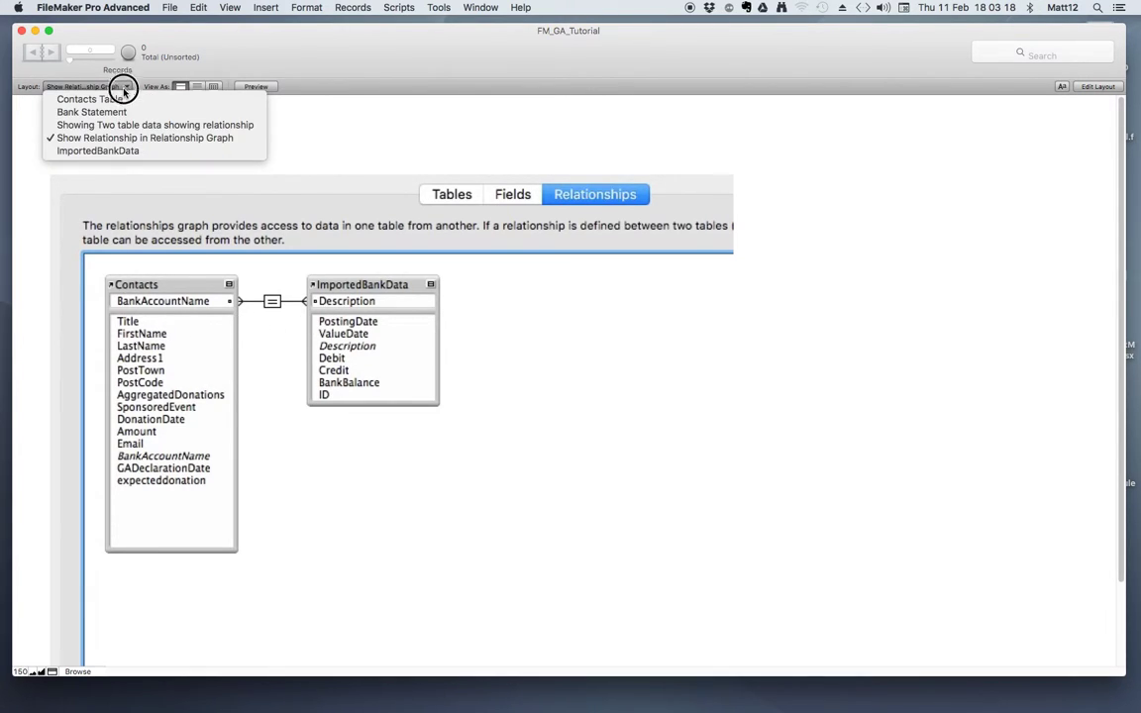
{"action": "left_click", "coordinate": [123, 93]}
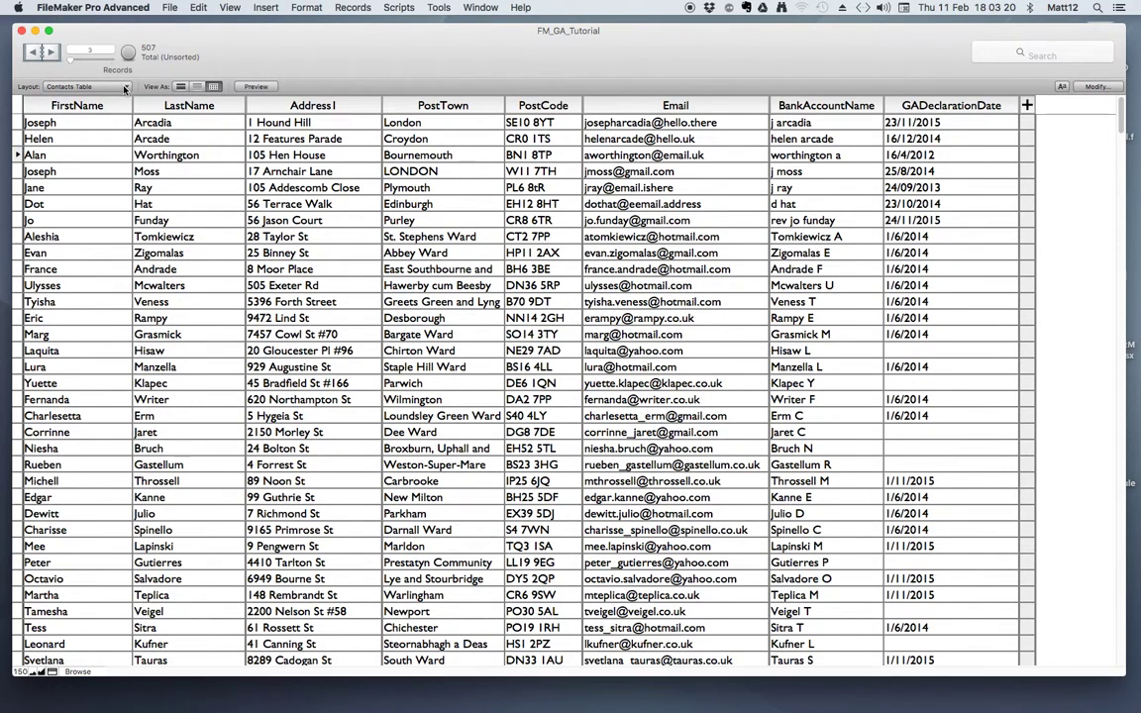
{"action": "left_click", "coordinate": [125, 88]}
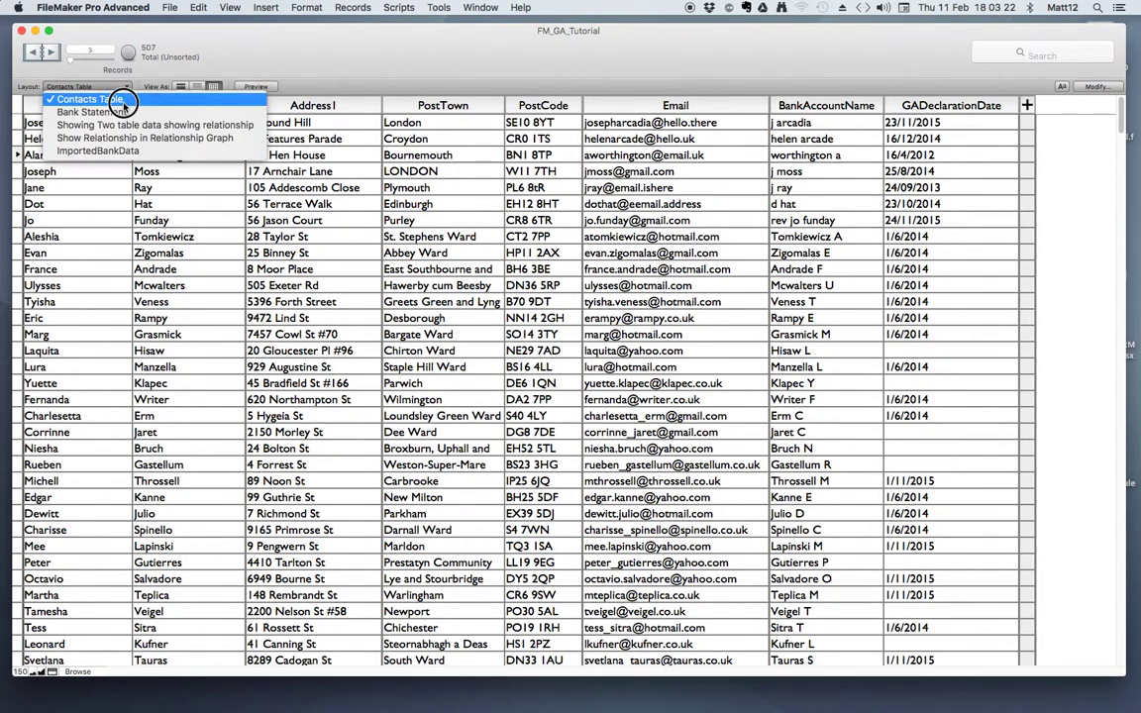
{"action": "left_click", "coordinate": [124, 111]}
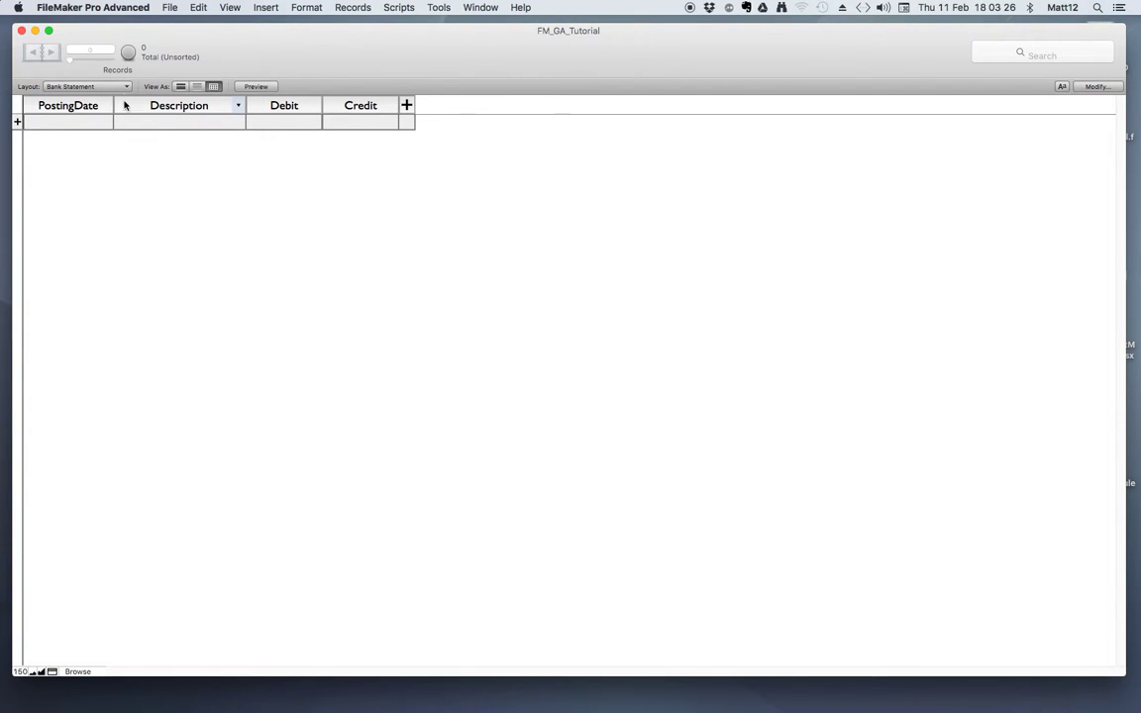
Step: Import the 930 rows of BankStatementMayJune2013.xlsx into the Bank Statement table
{"action": "left_click", "coordinate": [170, 7]}
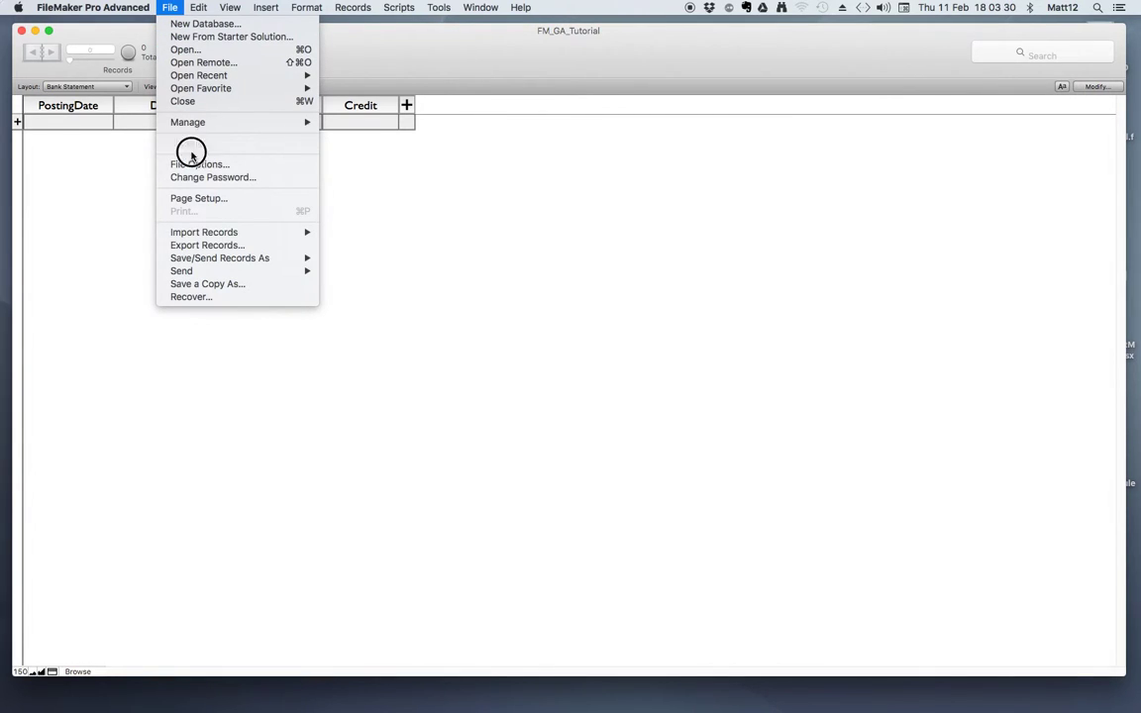
{"action": "mouse_move", "coordinate": [224, 232]}
{"action": "left_click", "coordinate": [338, 231]}
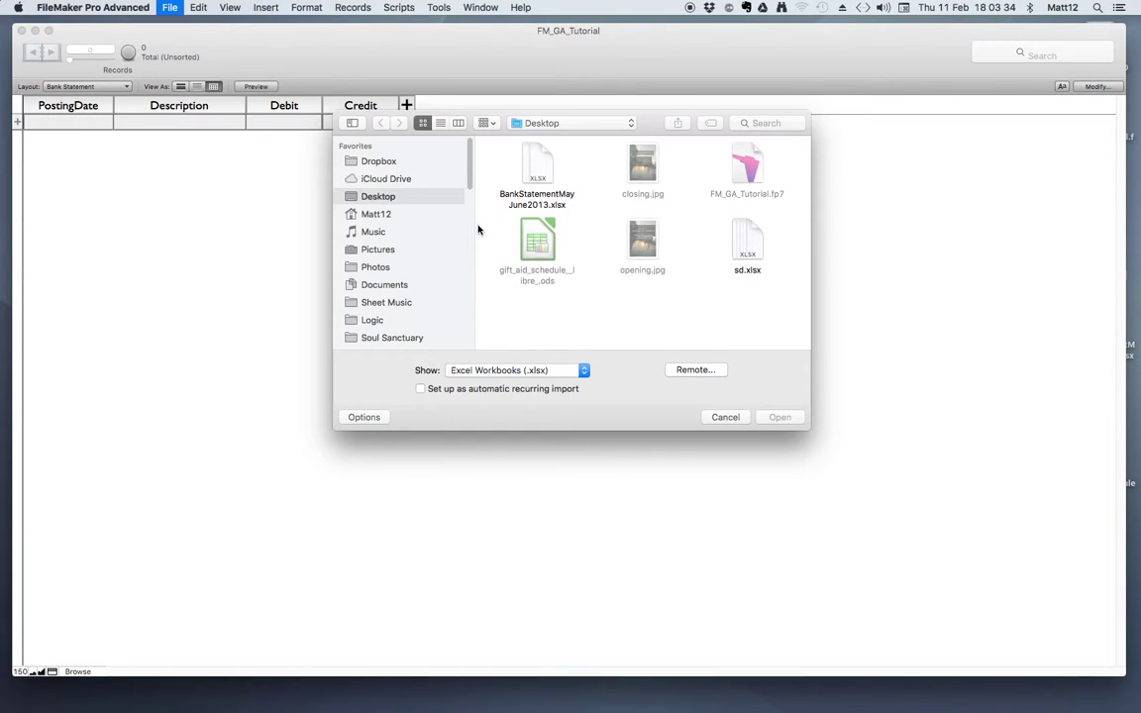
{"action": "left_click", "coordinate": [537, 184]}
{"action": "left_click", "coordinate": [778, 416]}
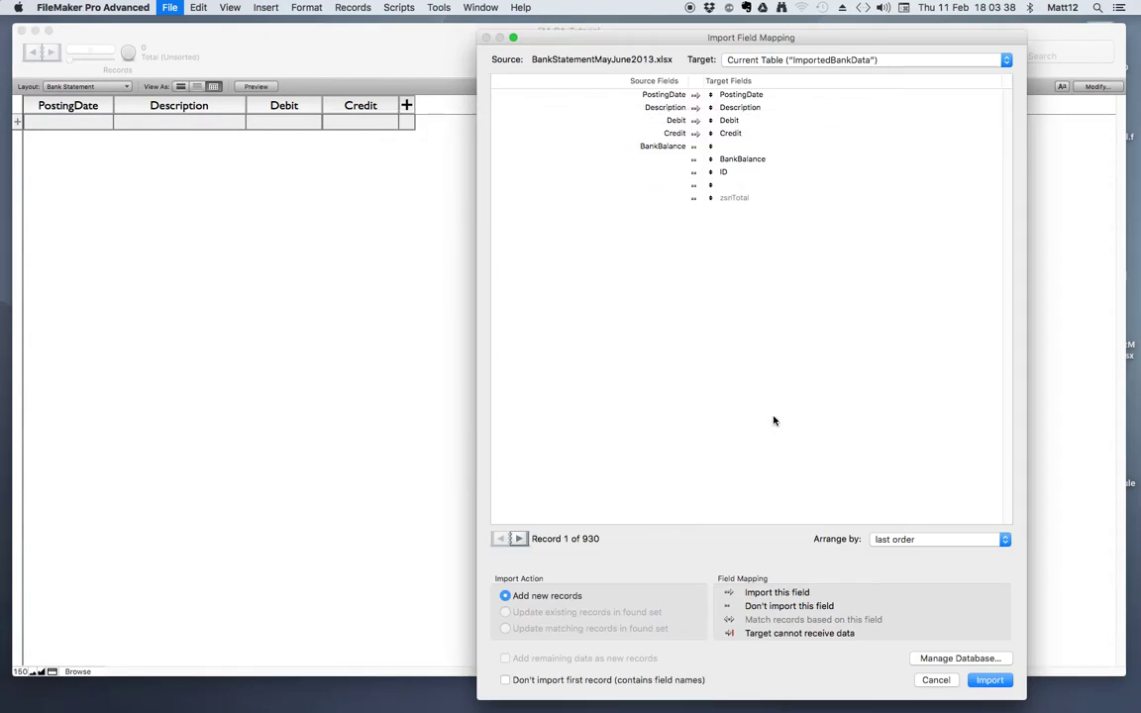
{"action": "left_click", "coordinate": [990, 681]}
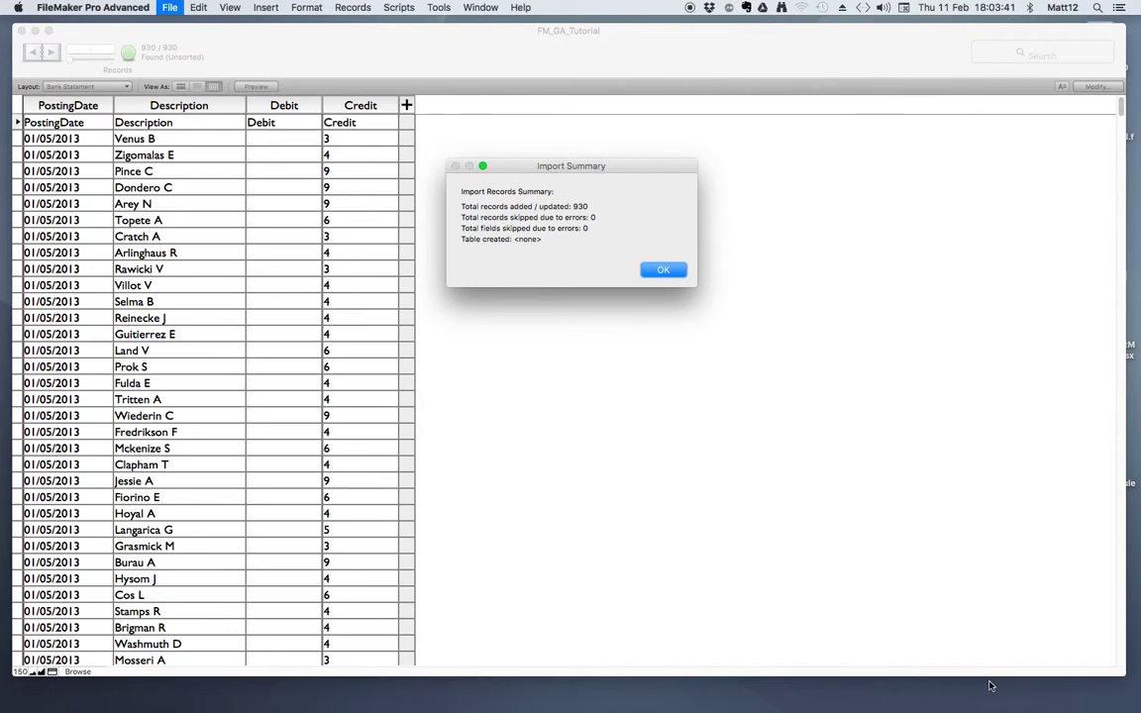
{"action": "left_click", "coordinate": [662, 269]}
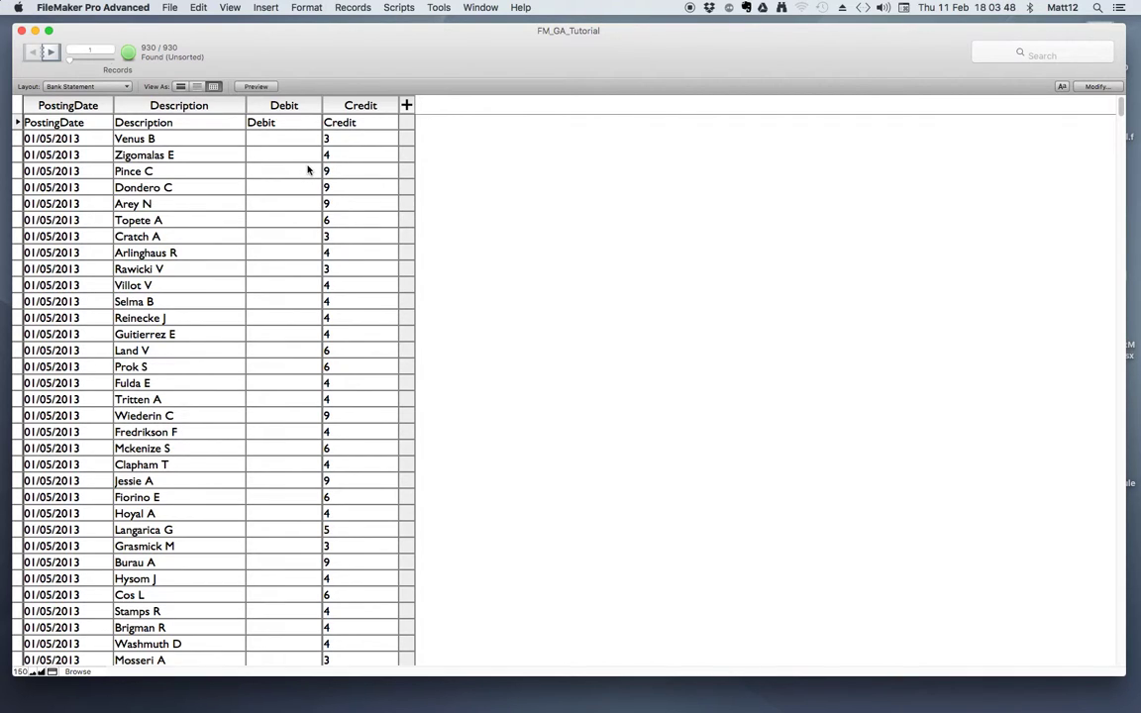
Step: Delete the stray column-heading record, leaving 929 transactions
{"action": "left_click", "coordinate": [302, 122]}
{"action": "key", "text": "super+e"}
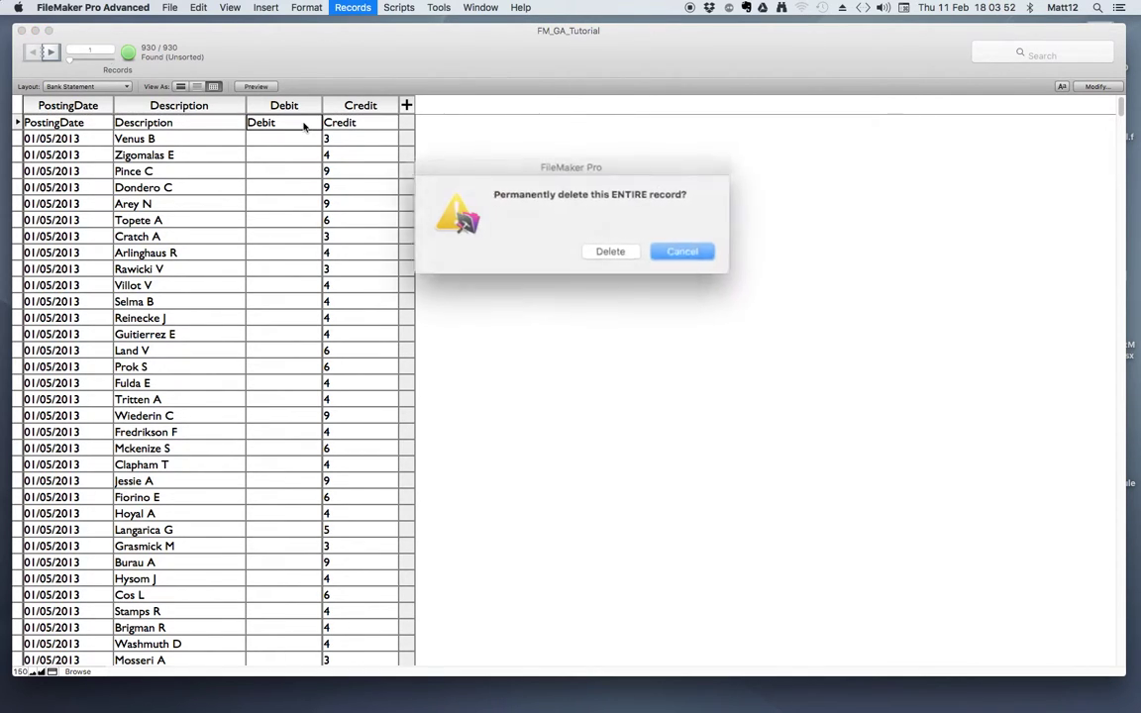
{"action": "left_click", "coordinate": [606, 248]}
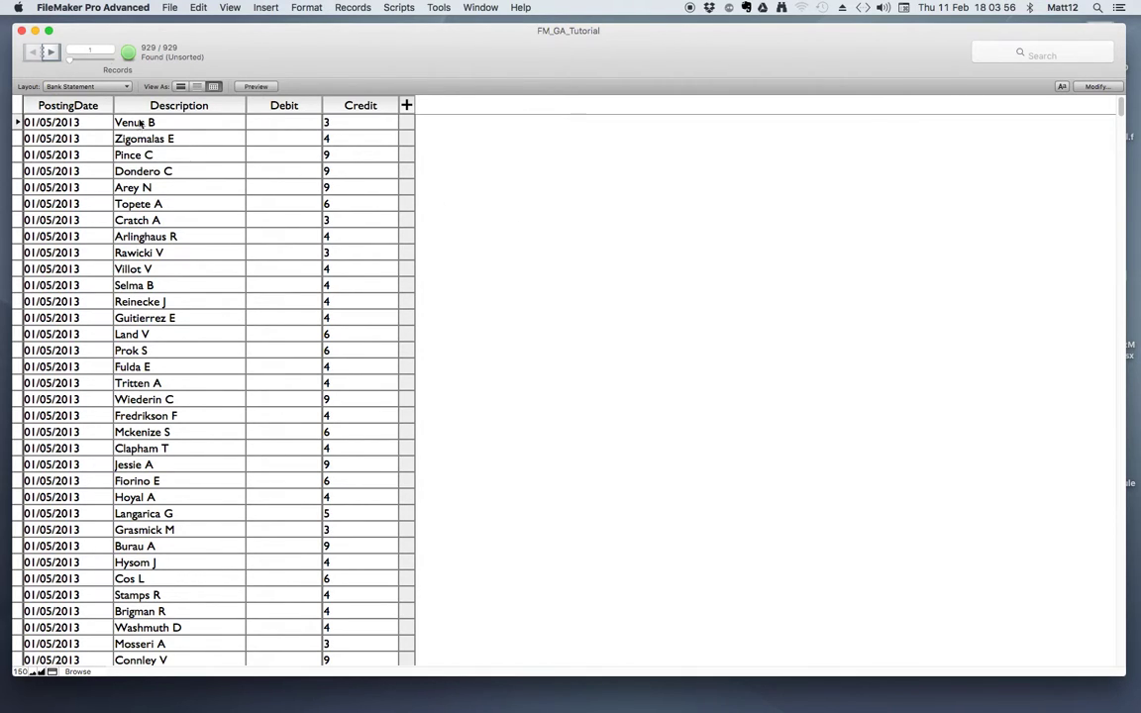
{"action": "left_click", "coordinate": [124, 88]}
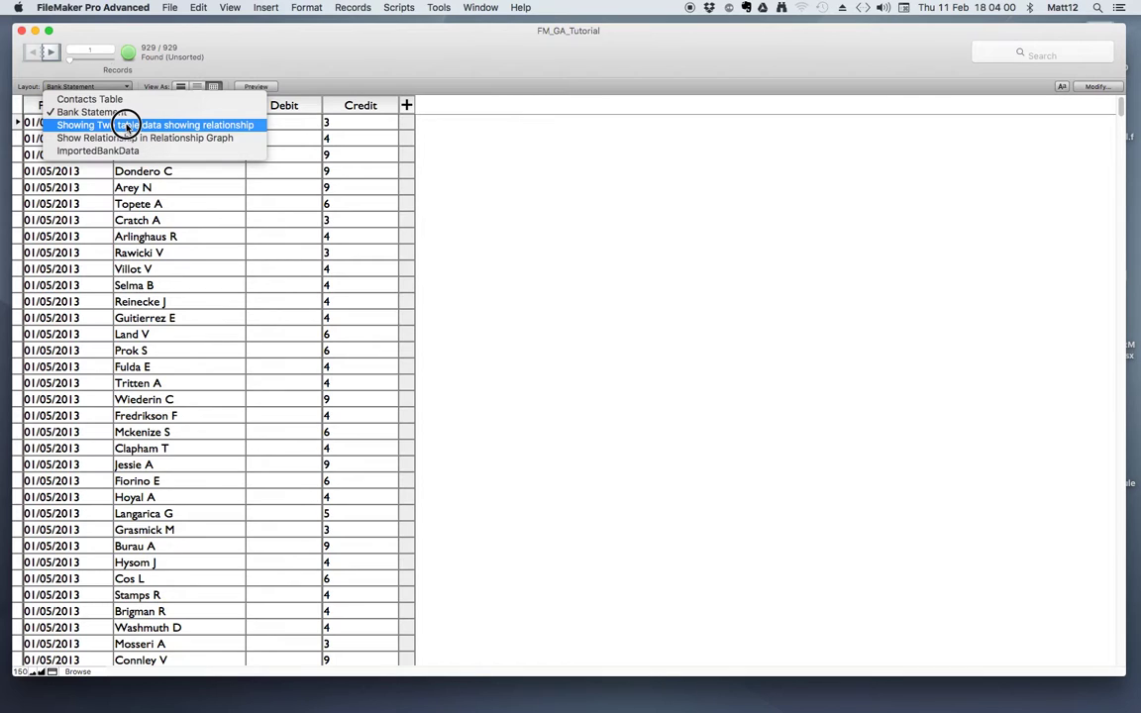
Step: On the two-table relationship layout, step through several linked contact records
{"action": "left_click", "coordinate": [127, 127]}
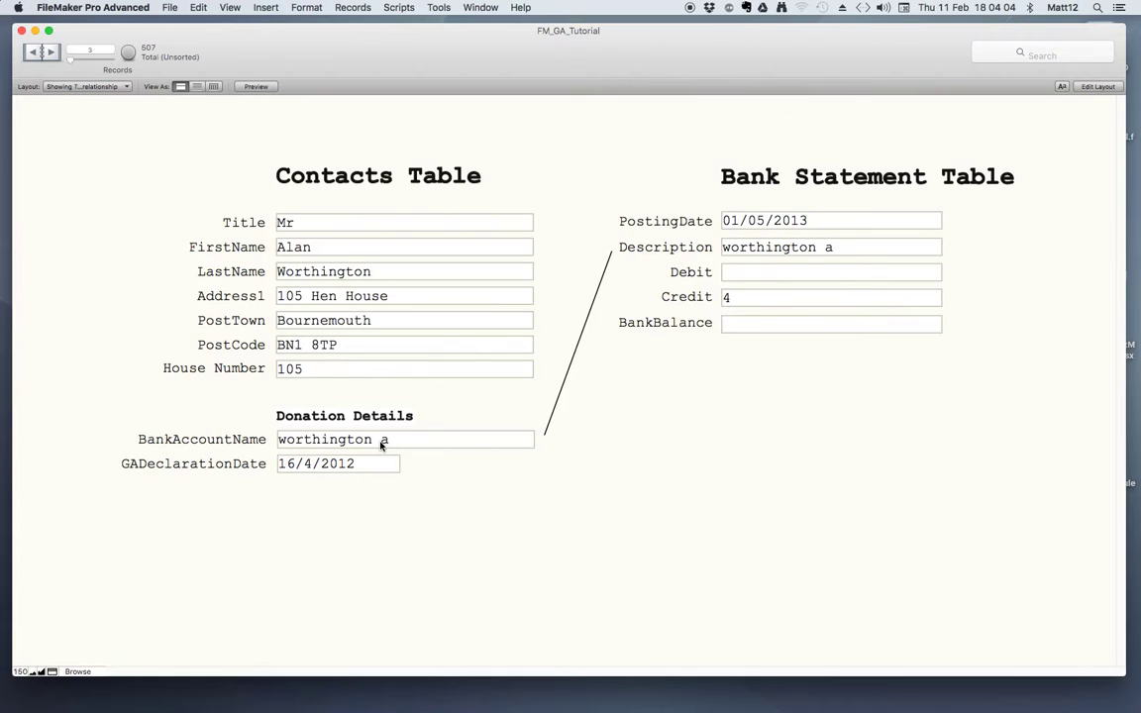
{"action": "left_click", "coordinate": [54, 50]}
{"action": "left_click", "coordinate": [53, 50]}
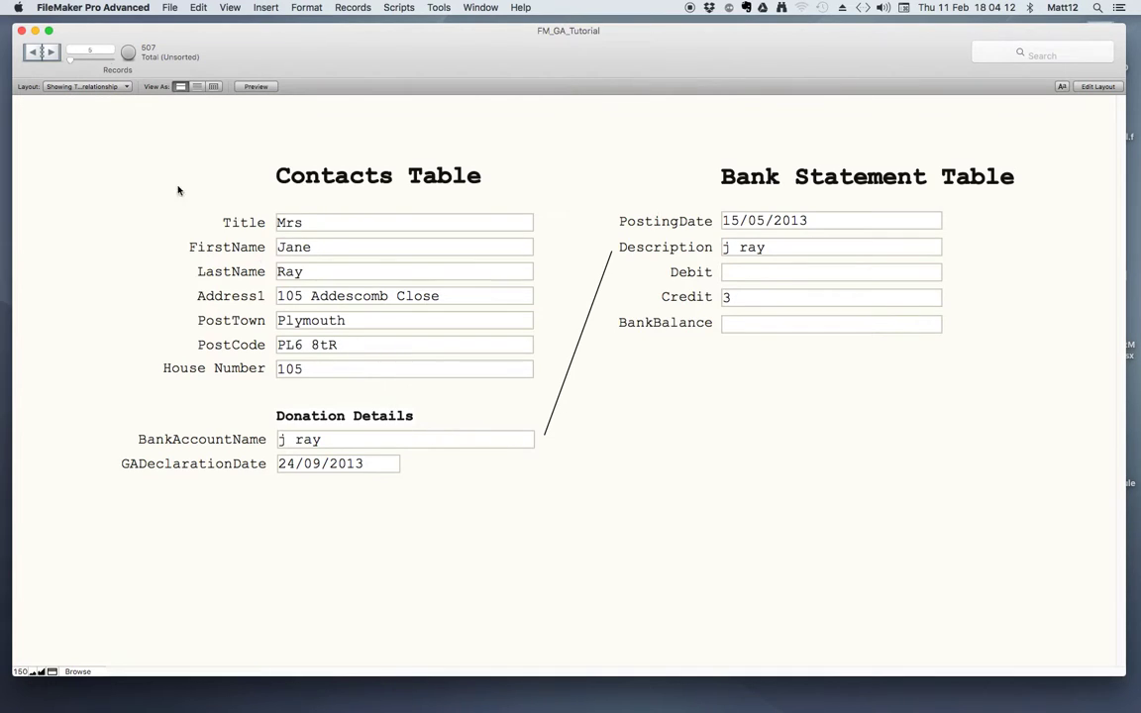
Step: Switch to the Bank Statement layout, then to the ImportedBankData layout
{"action": "left_click", "coordinate": [125, 87]}
{"action": "left_click", "coordinate": [120, 112]}
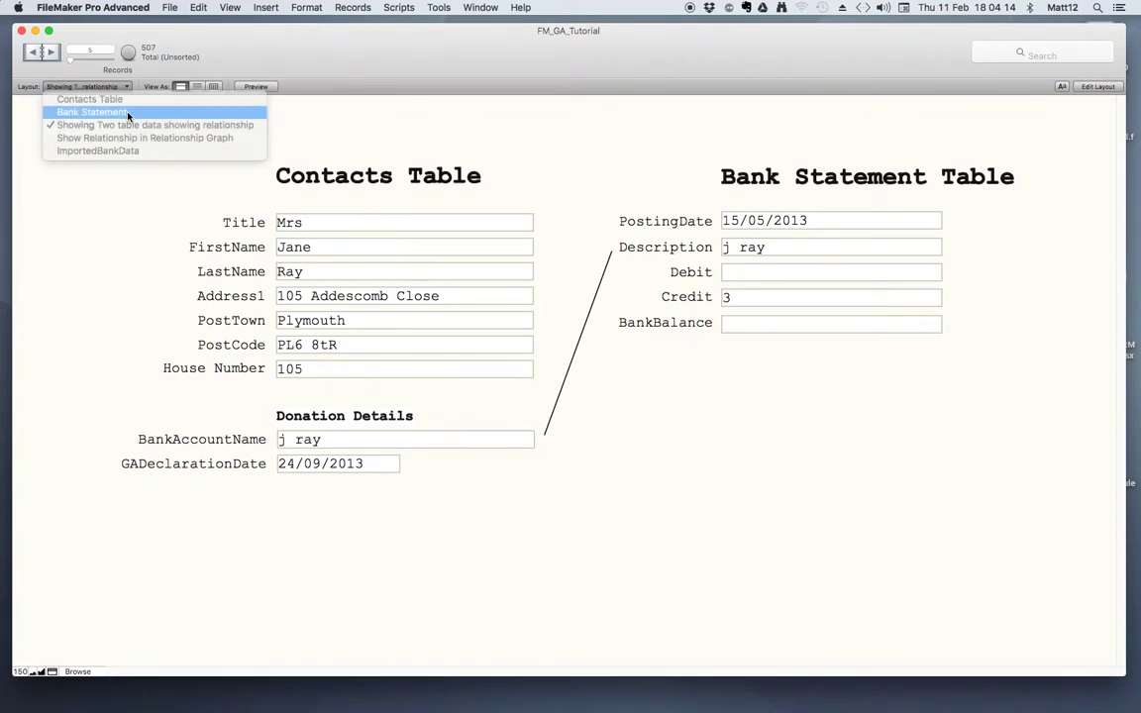
{"action": "left_click", "coordinate": [115, 87]}
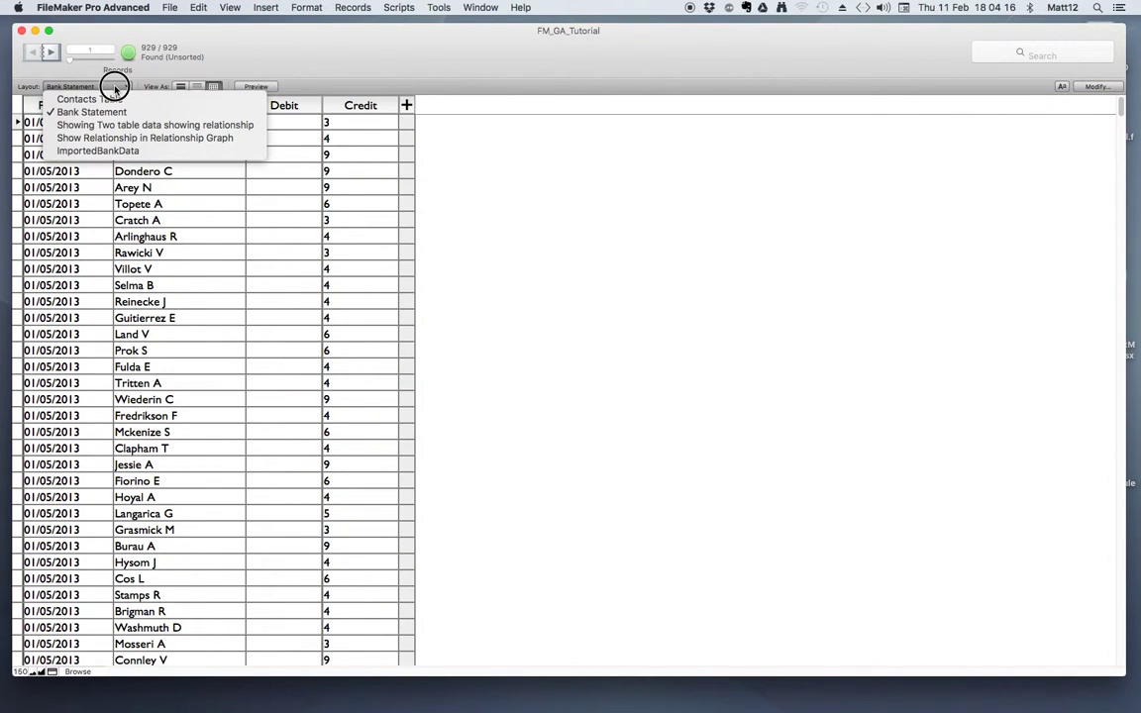
{"action": "left_click", "coordinate": [121, 151]}
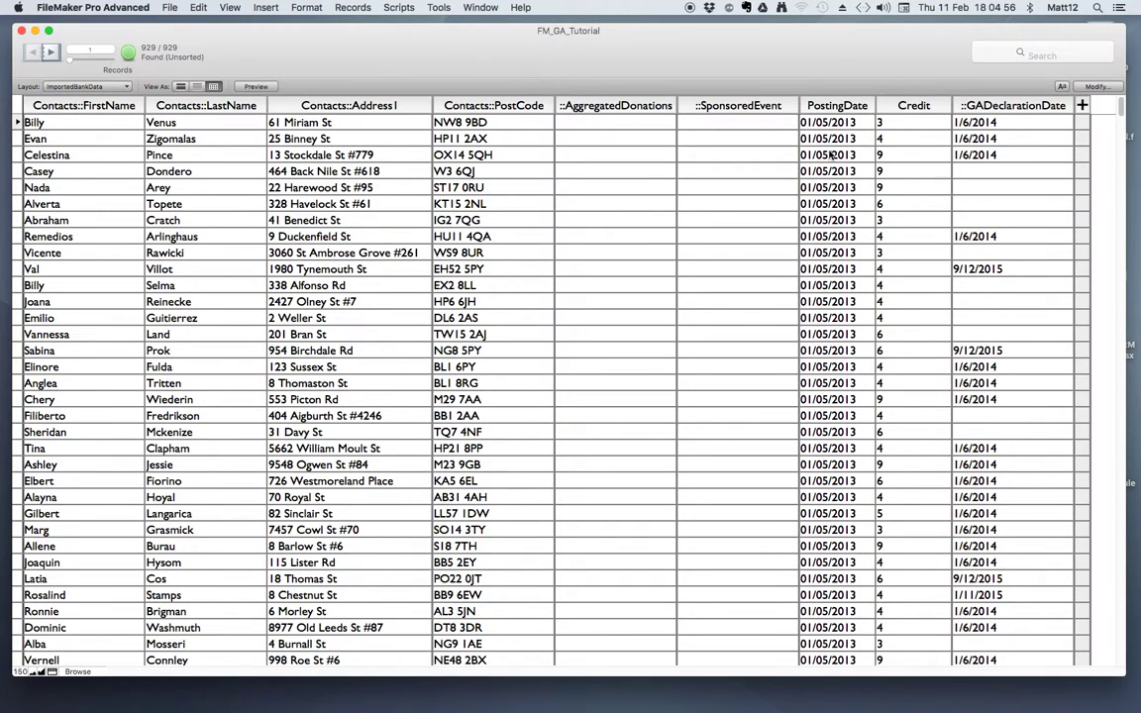
Step: Find the 612 records with a declaration date by omitting empty GADeclarationDate values
{"action": "left_click", "coordinate": [1056, 171]}
{"action": "left_click", "coordinate": [985, 203]}
{"action": "left_click", "coordinate": [1027, 351]}
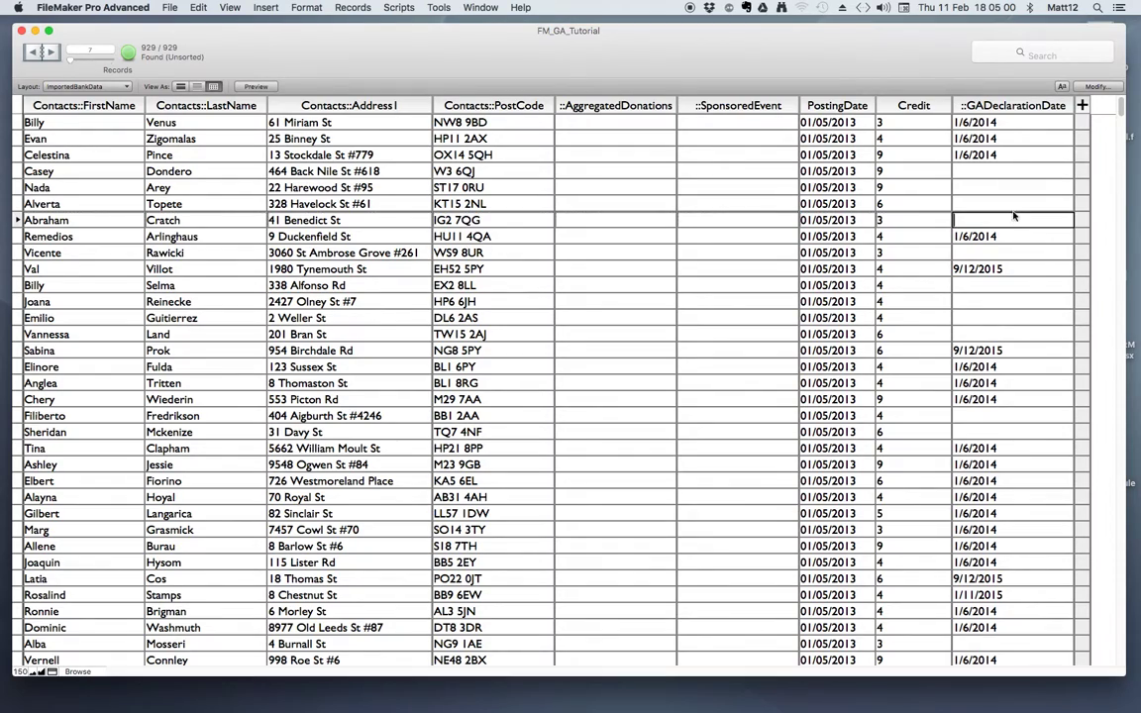
{"action": "key", "text": "super+f"}
{"action": "type", "text": "="}
{"action": "left_click", "coordinate": [349, 86]}
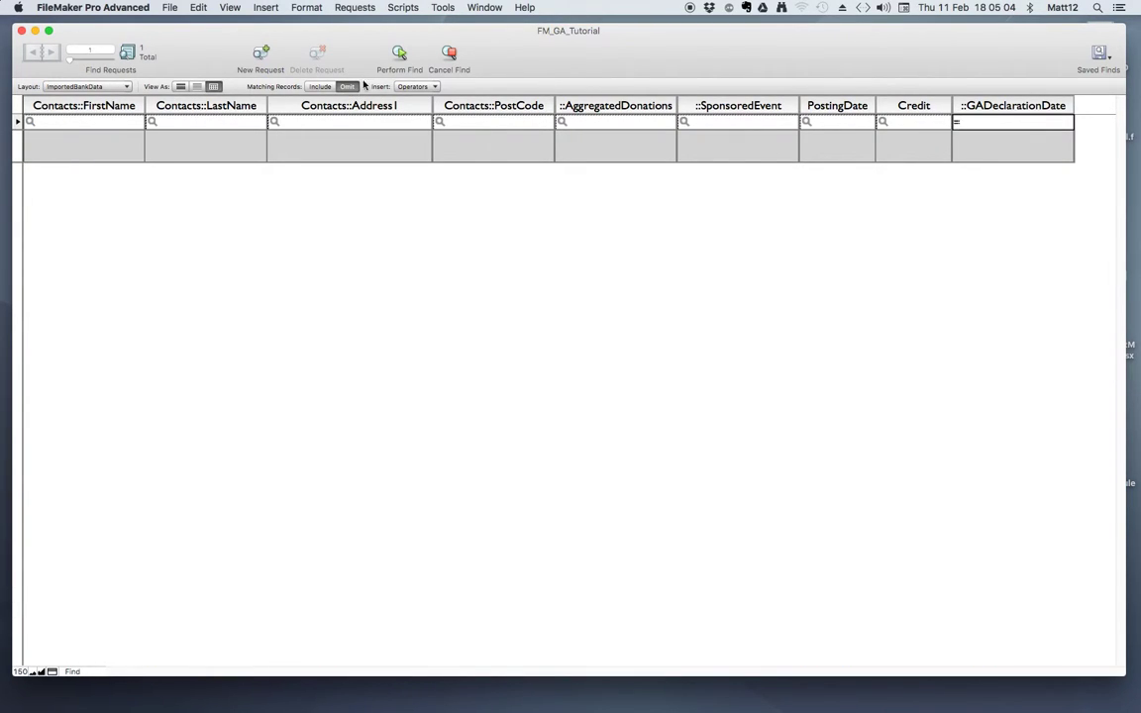
{"action": "key", "text": "Return"}
{"action": "left_click_drag", "start_coordinate": [672, 53], "coordinate": [681, 48]}
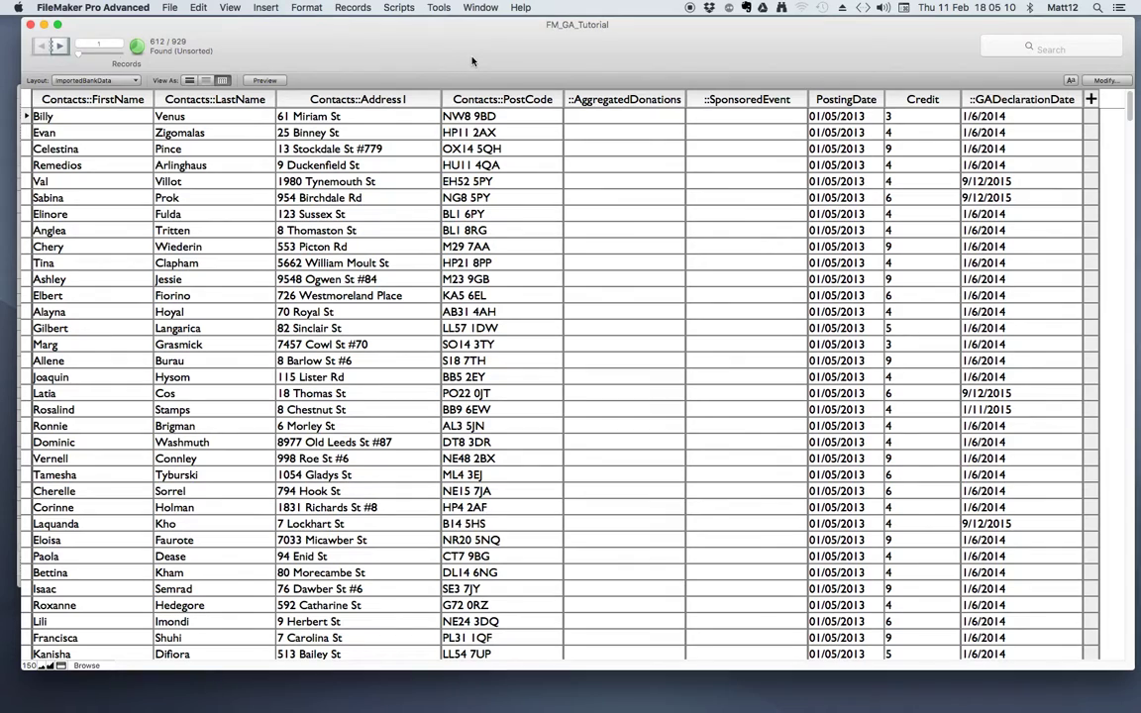
Step: Sort by Contacts::Address1 and PostingDate, checking donor credit subtotals of 18, 8 and 12
{"action": "key", "text": "super+s"}
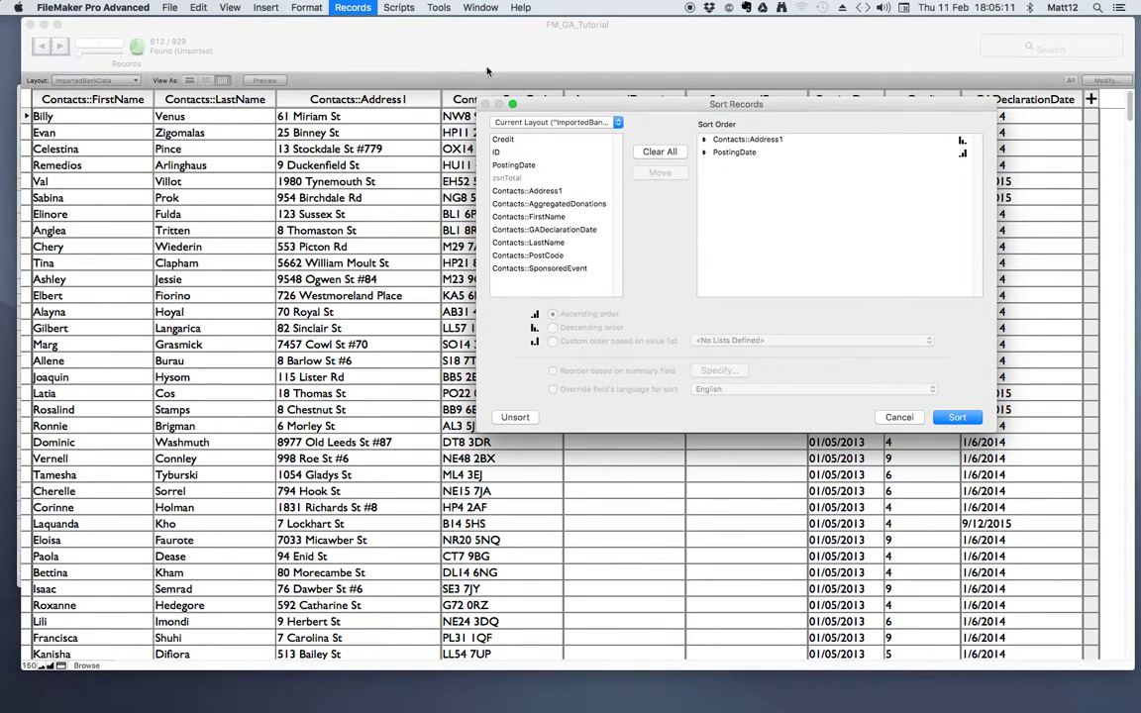
{"action": "left_click", "coordinate": [938, 420]}
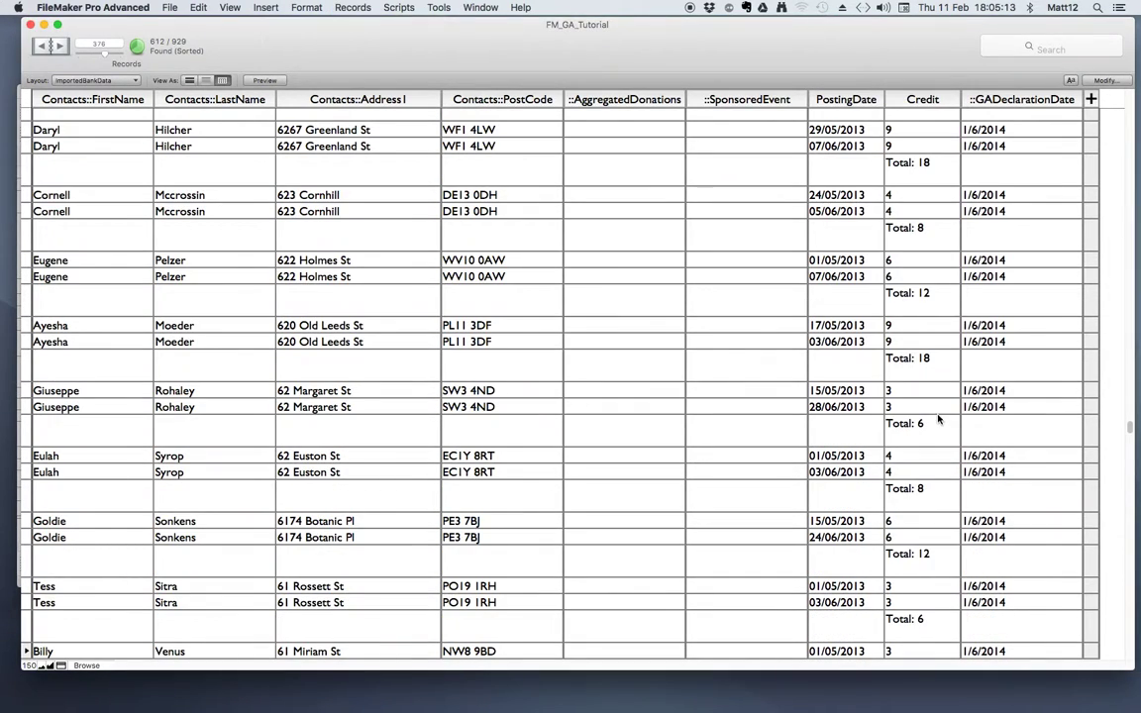
{"action": "left_click", "coordinate": [907, 162]}
{"action": "left_click", "coordinate": [924, 228]}
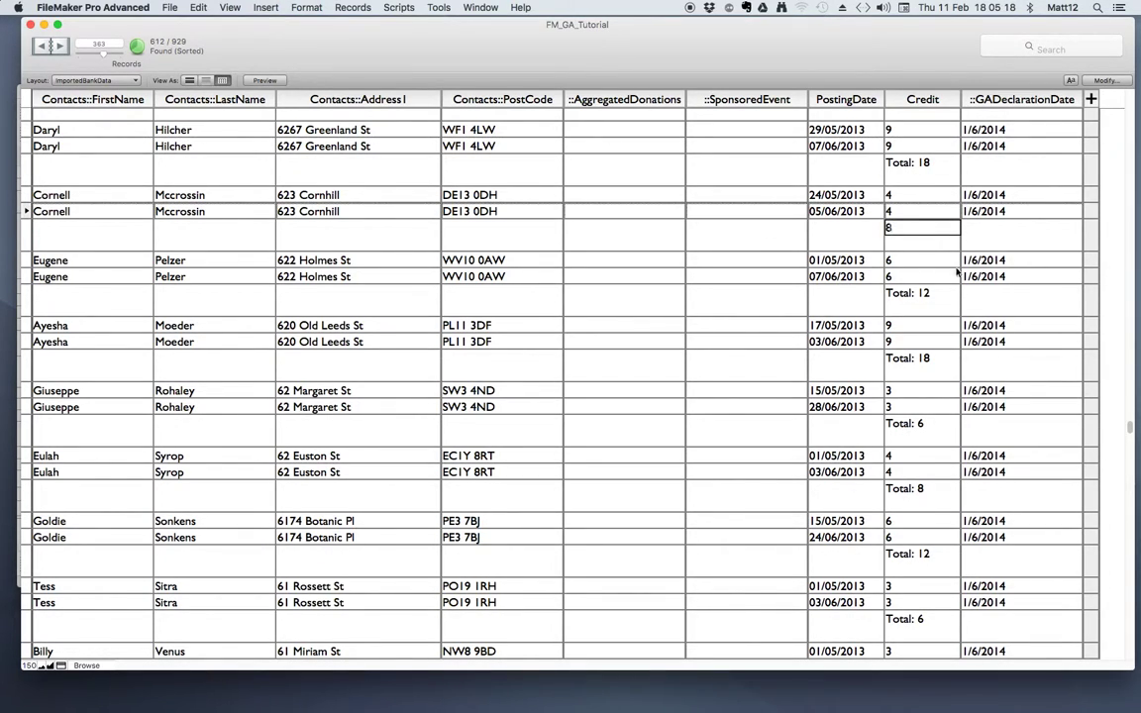
{"action": "left_click", "coordinate": [936, 292]}
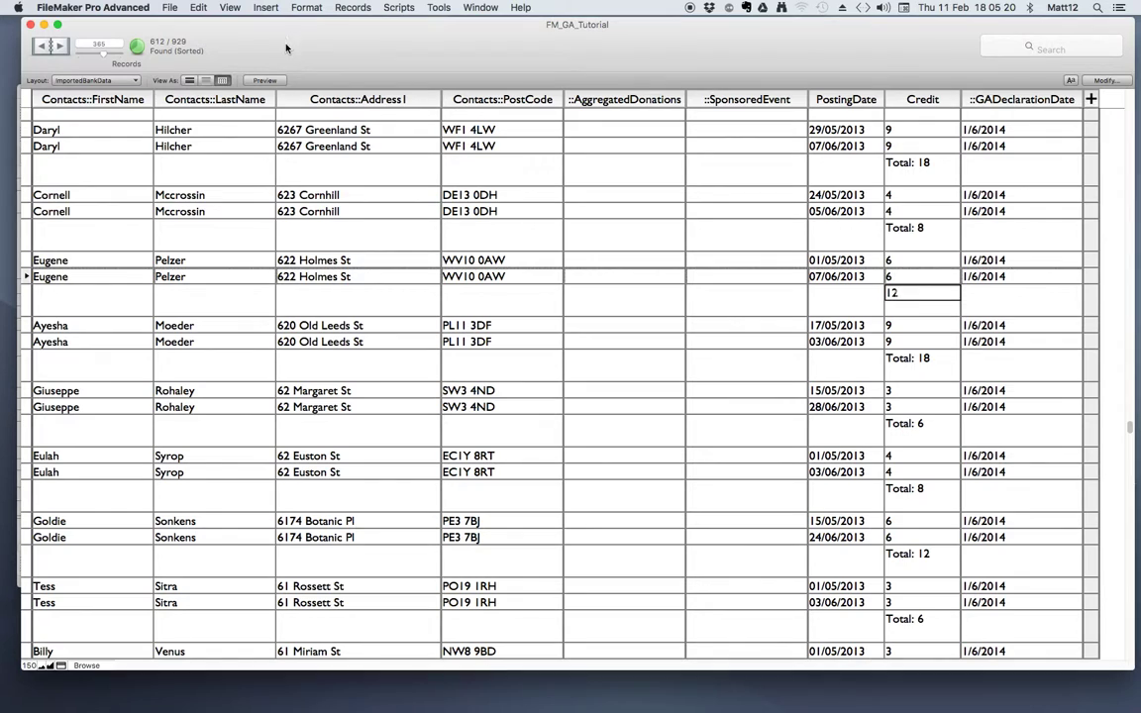
{"action": "left_click", "coordinate": [172, 8]}
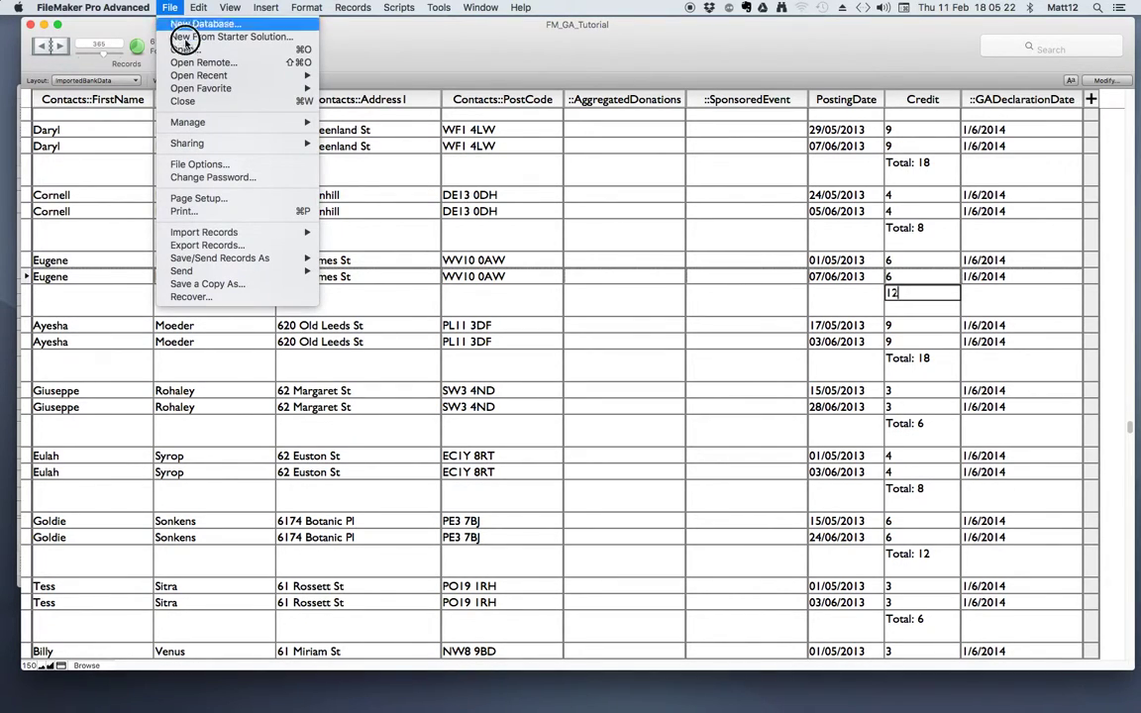
Step: Export the found records grouped by Contacts::Address1 to asdf.xlsx and open it in Excel
{"action": "left_click", "coordinate": [229, 240]}
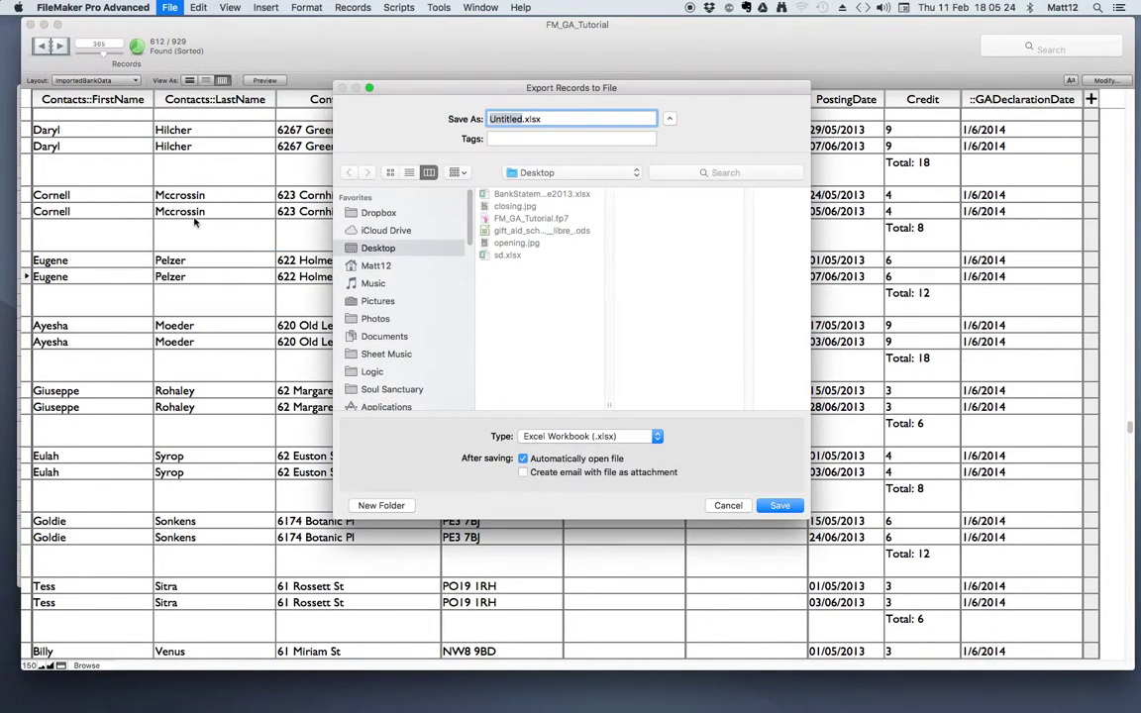
{"action": "type", "text": "asdfa"}
{"action": "left_click", "coordinate": [770, 506]}
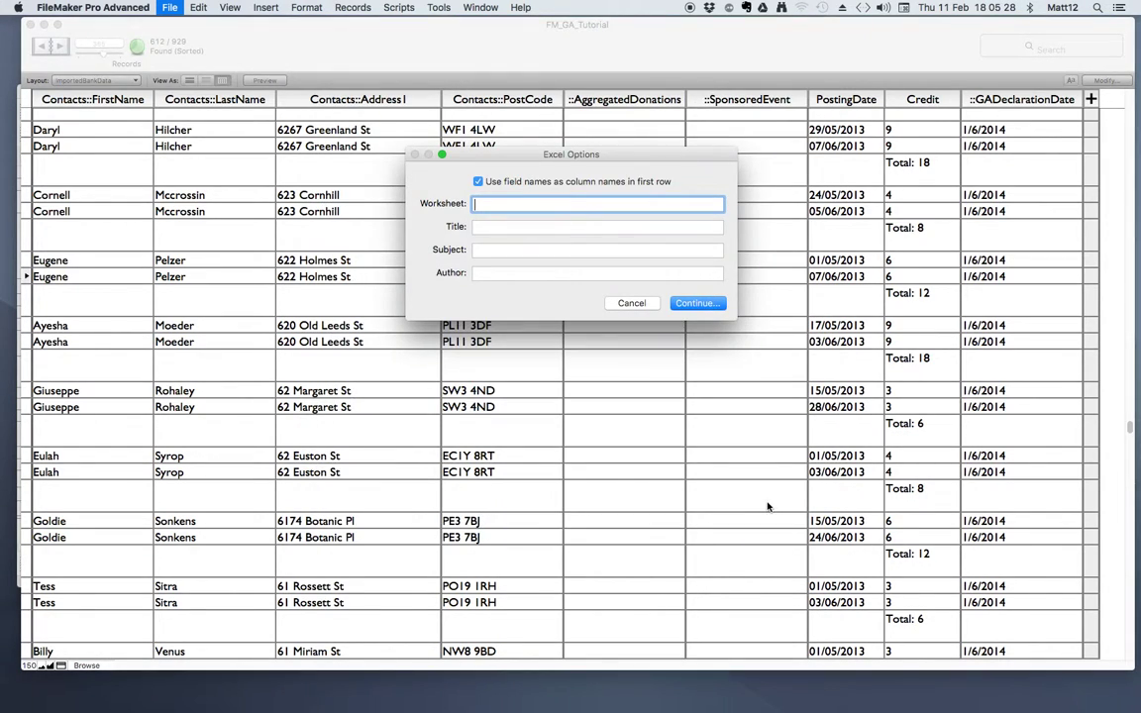
{"action": "left_click", "coordinate": [699, 301]}
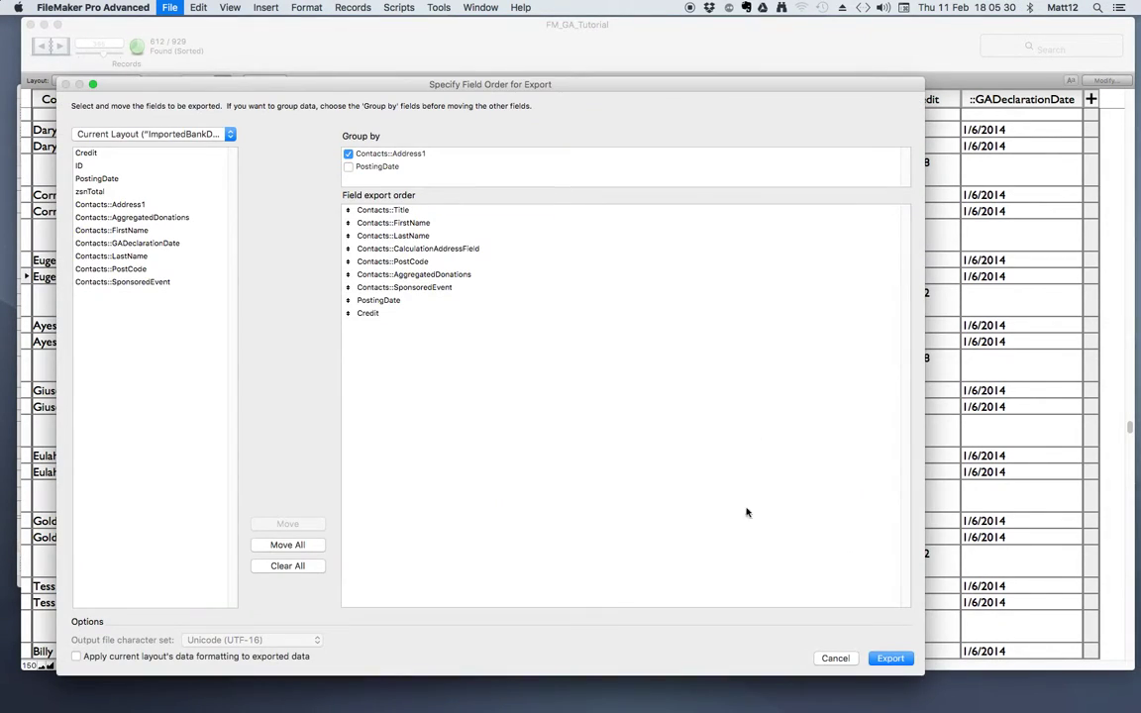
{"action": "left_click", "coordinate": [885, 658]}
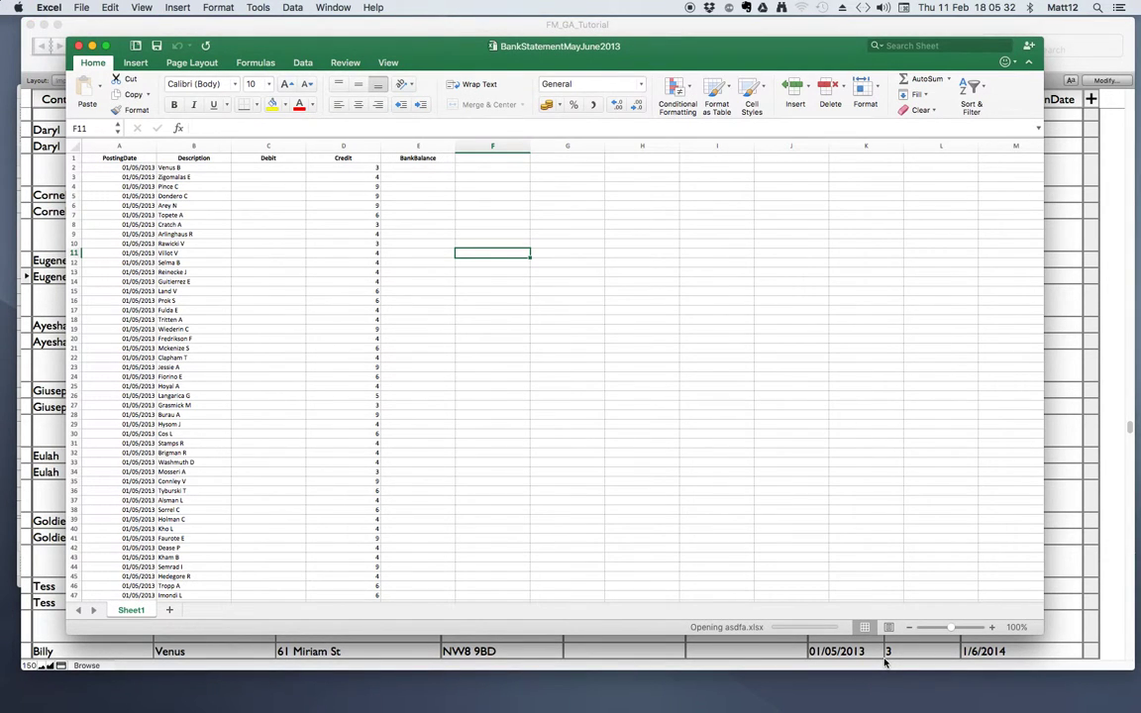